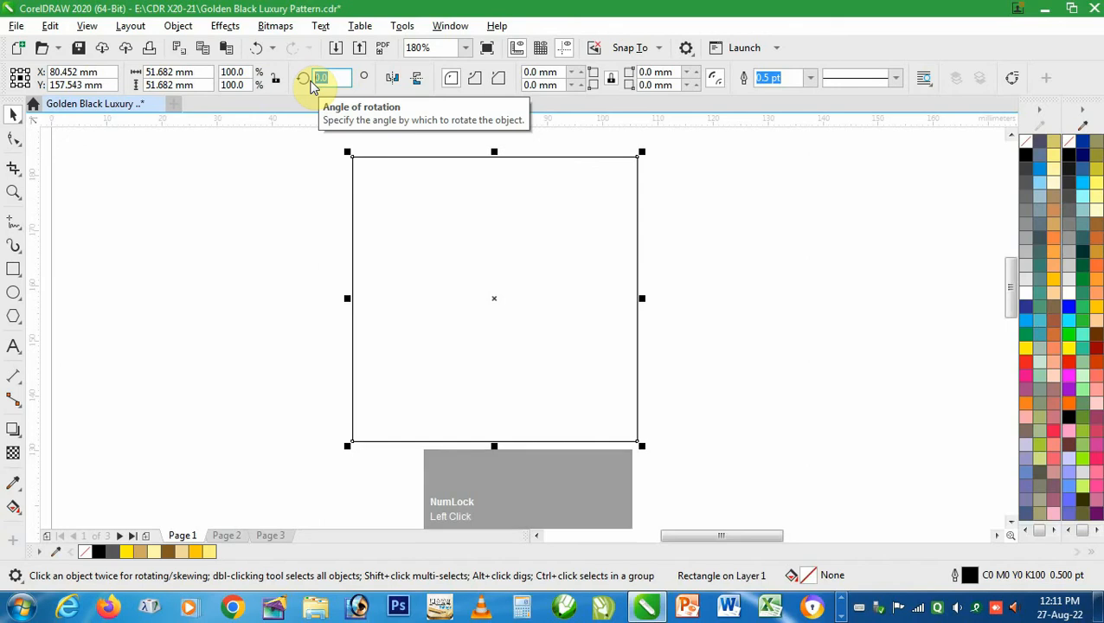
Step: Rotate the square by 45 degrees to stand as a diamond
text(45)
key(Return)
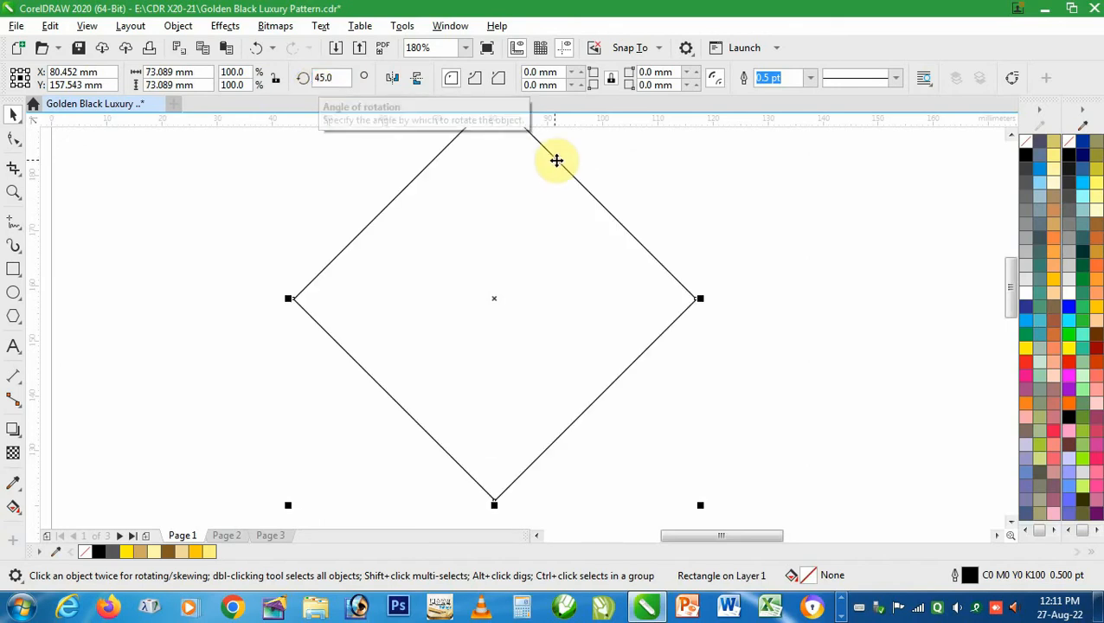
key(F3)
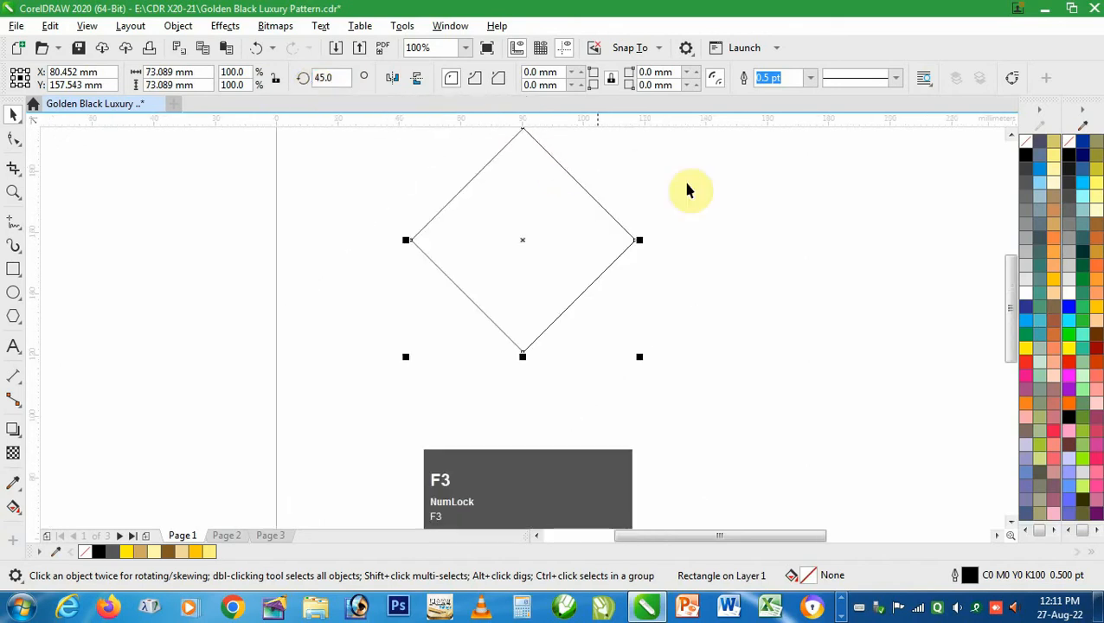
Step: Remove the diamond's outline and apply a horizontal linear fountain fill running from black to dark grey
click(1023, 155)
right_click(1024, 147)
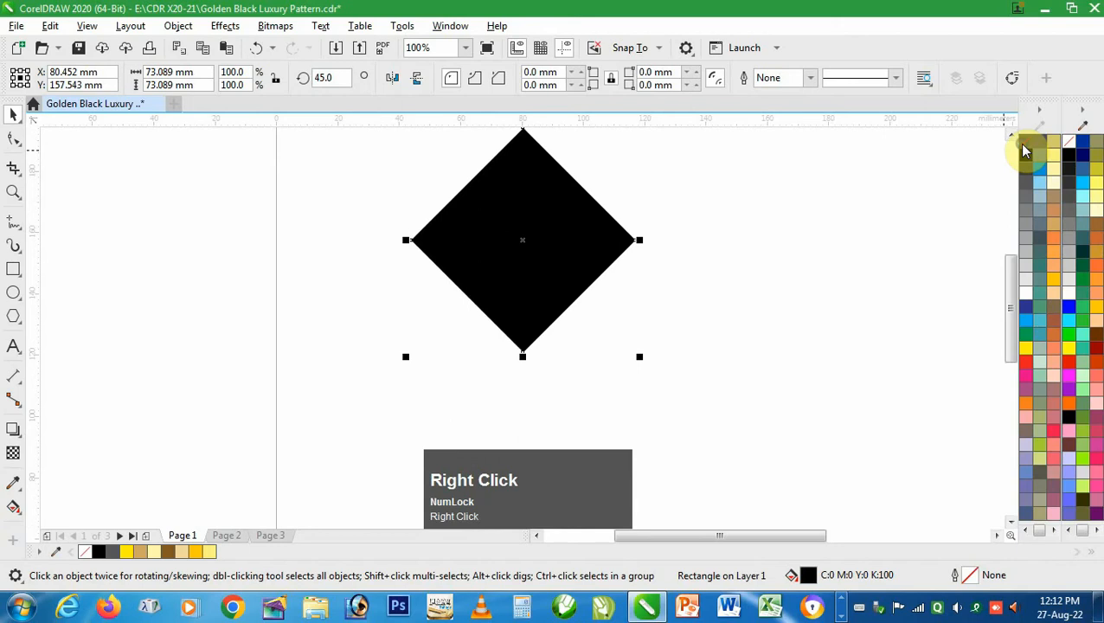
click(15, 506)
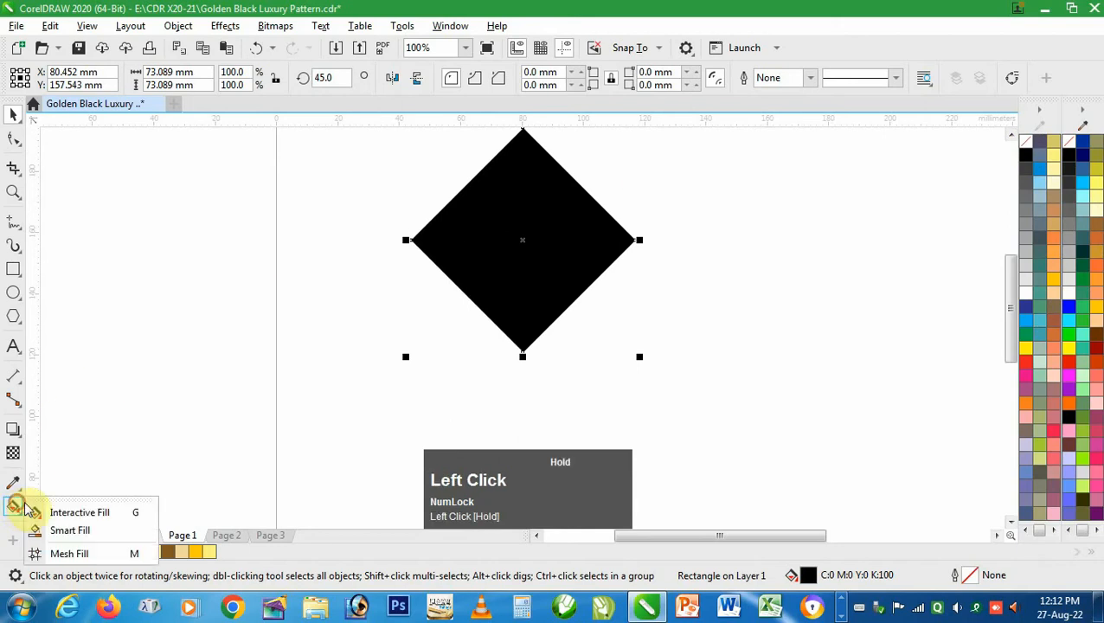
click(54, 513)
drag(414, 245, 628, 243)
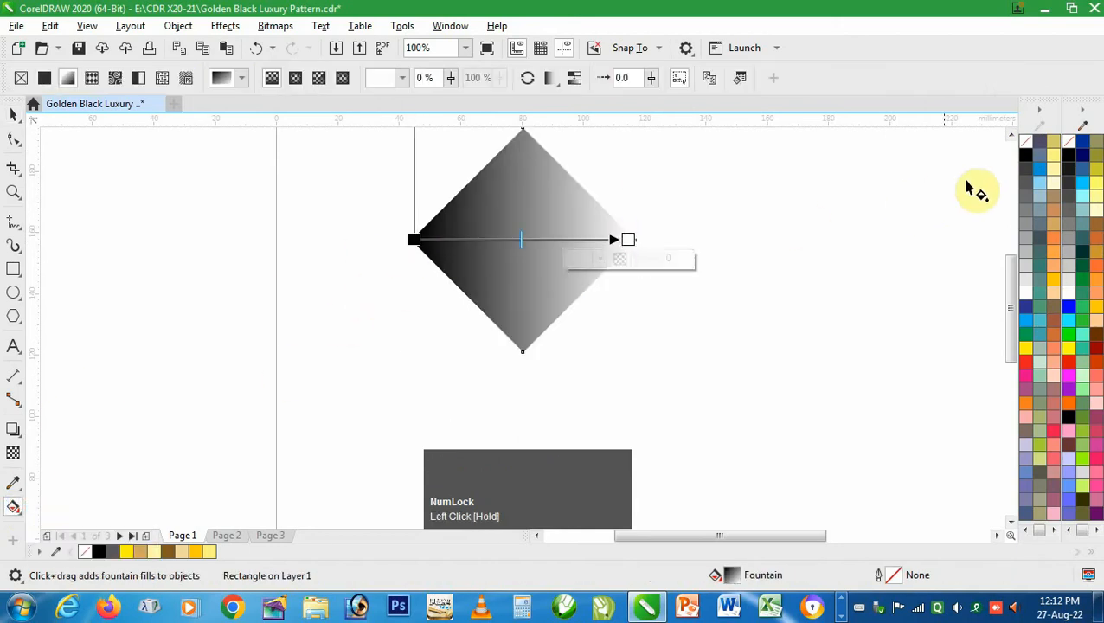
click(1030, 173)
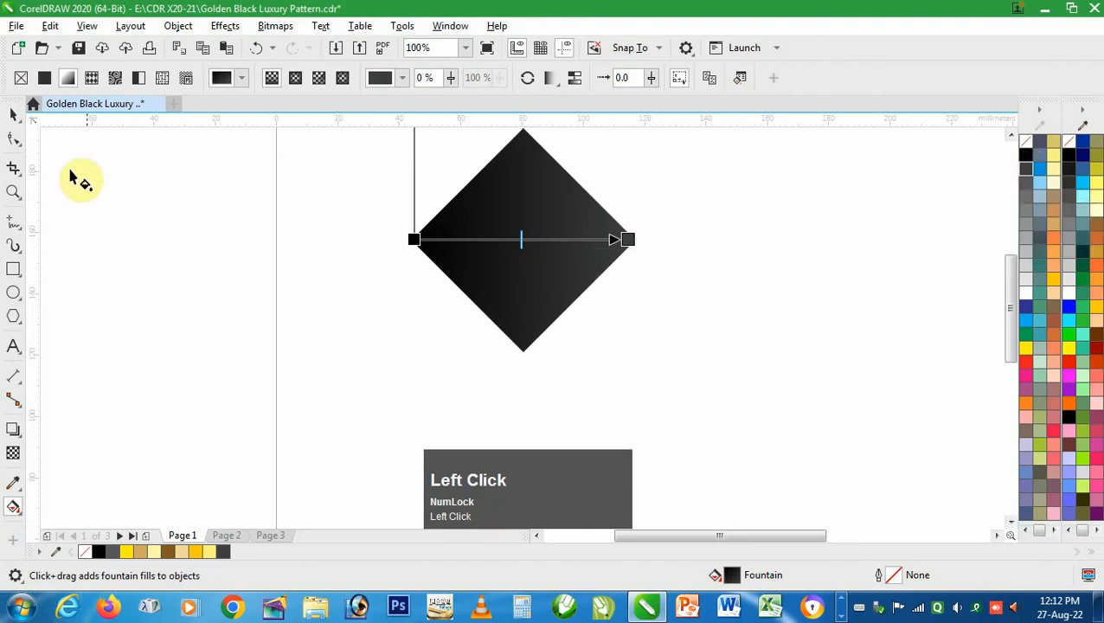
Step: Move the diamond toward the page's left edge and resize it to 10 x 10 mm
click(14, 113)
drag(485, 255, 350, 264)
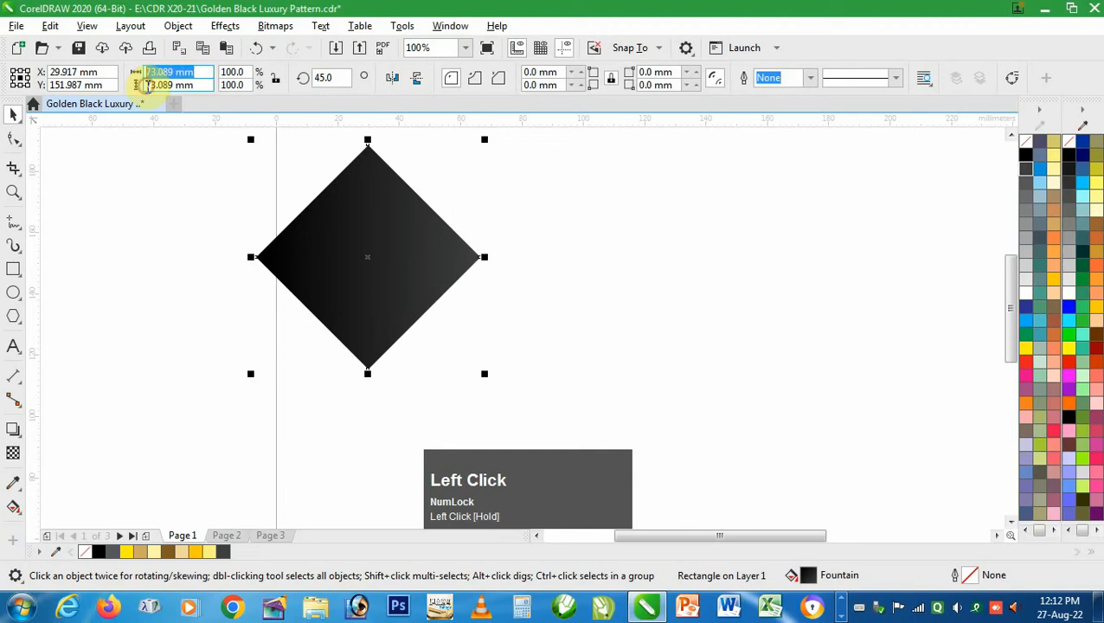
text(10)
key(Tab)
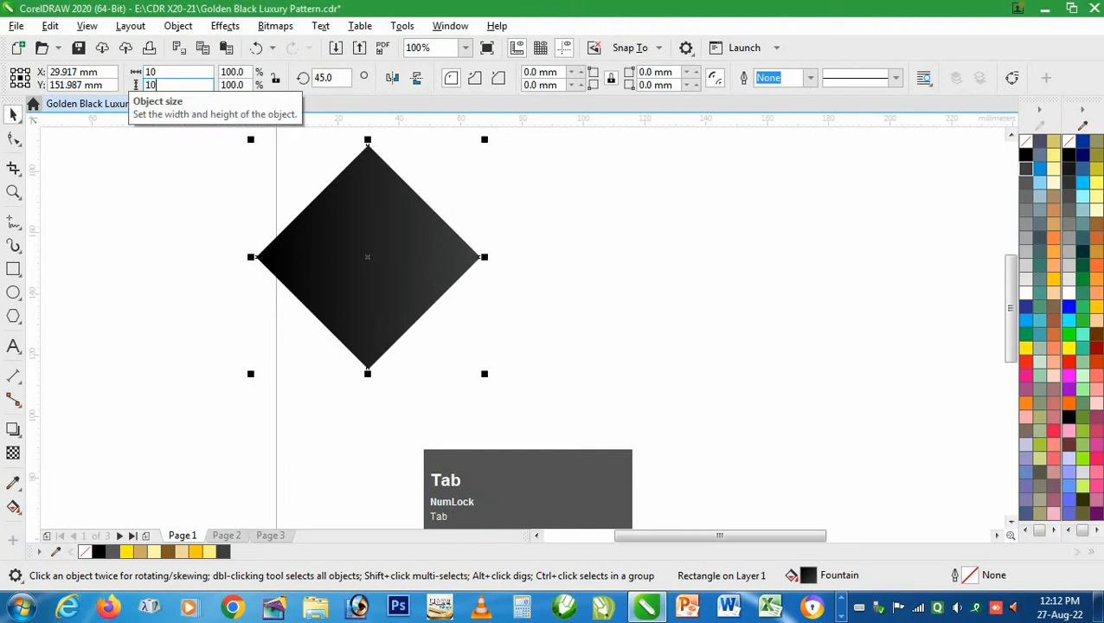
text(10)
key(Tab)
click(318, 167)
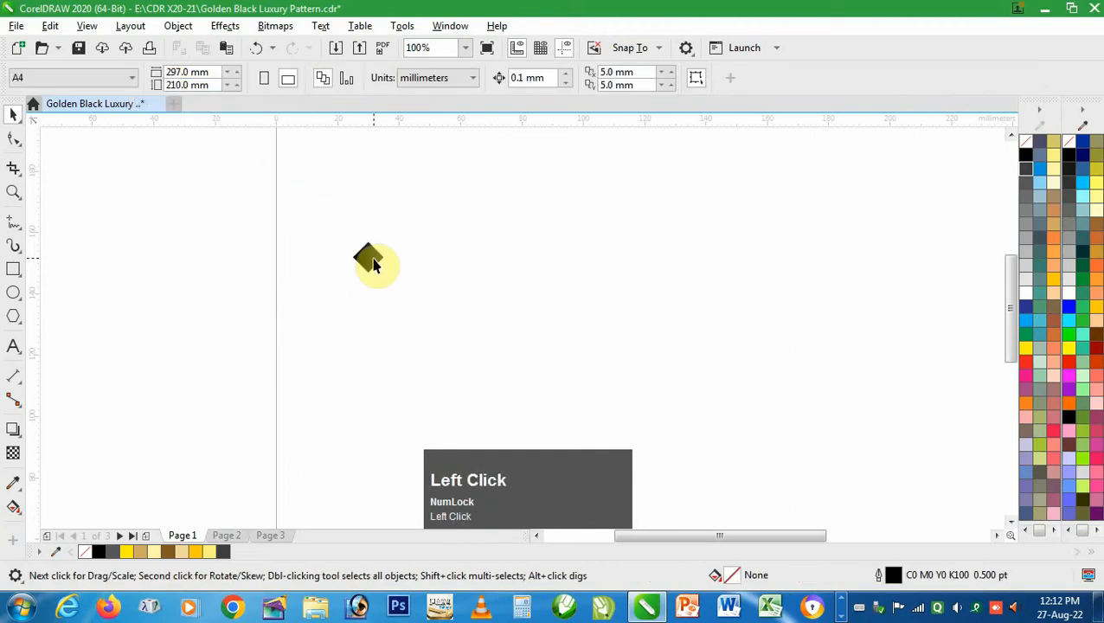
Step: Move the small diamond into the page's upper-left corner and enable snapping to objects
key(F3)
click(433, 263)
drag(372, 258, 346, 195)
click(634, 50)
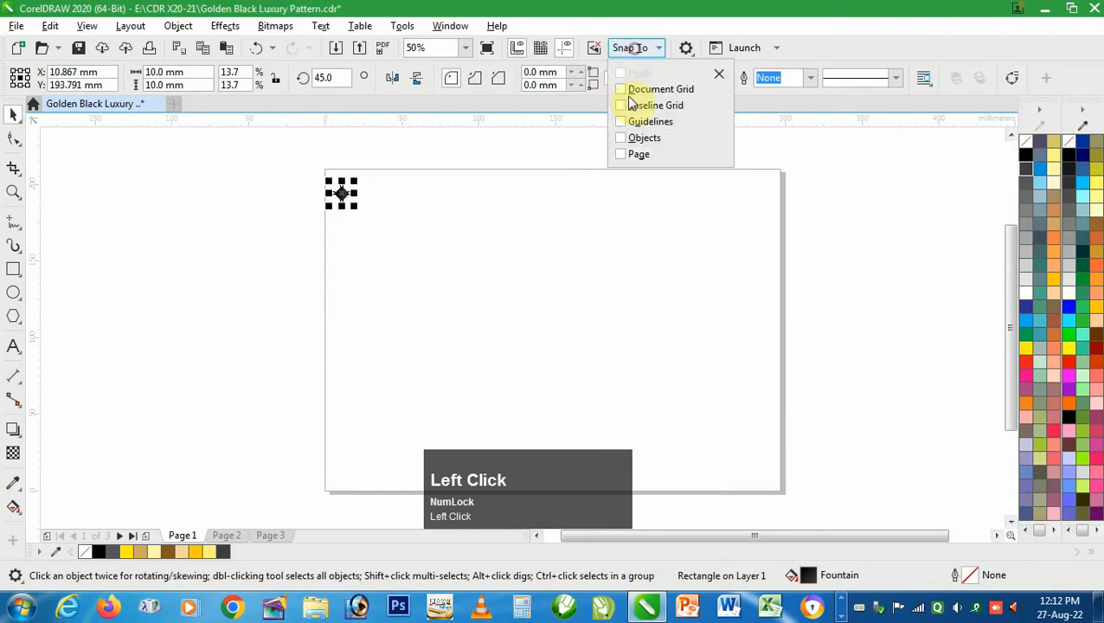
click(619, 140)
Step: Place a copy of the diamond directly to its right, level with it and touching corner to corner
key(z)
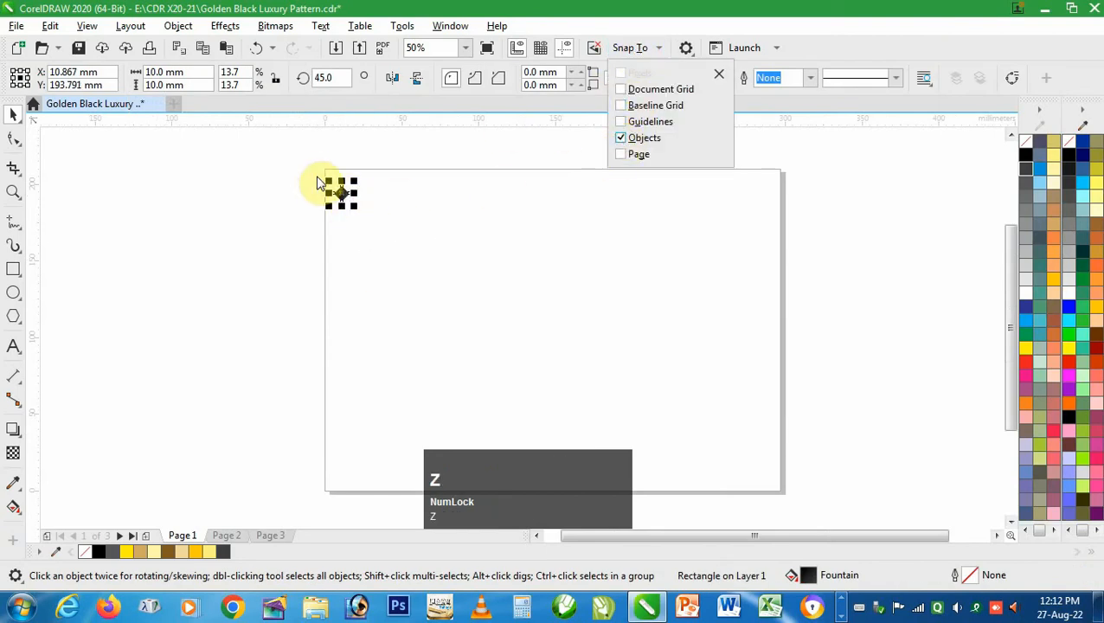
click(315, 174)
drag(313, 170, 436, 239)
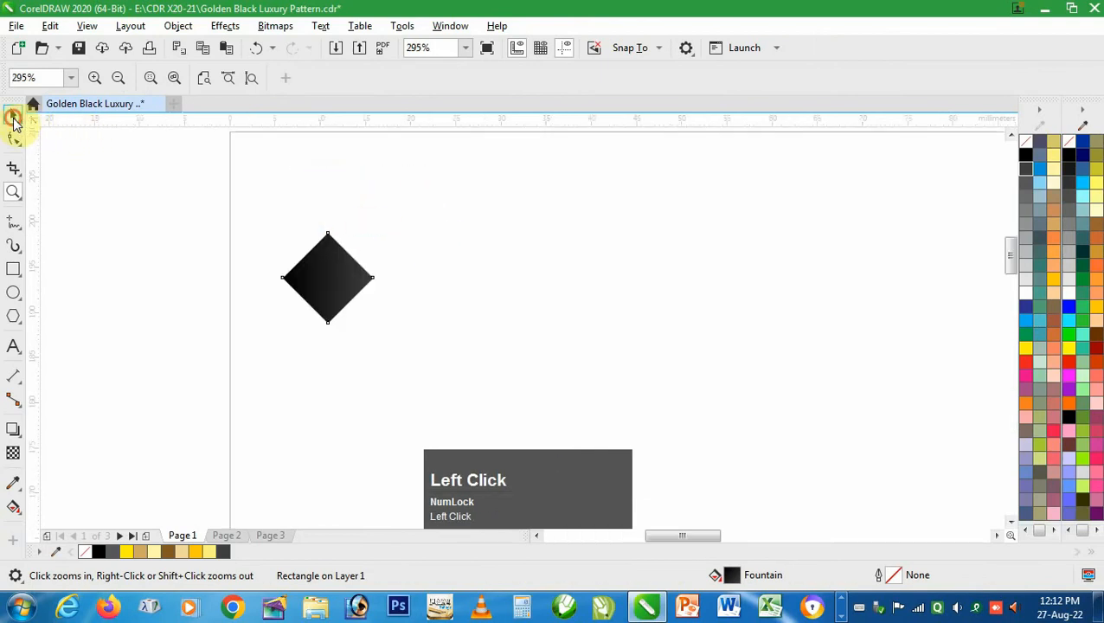
click(13, 117)
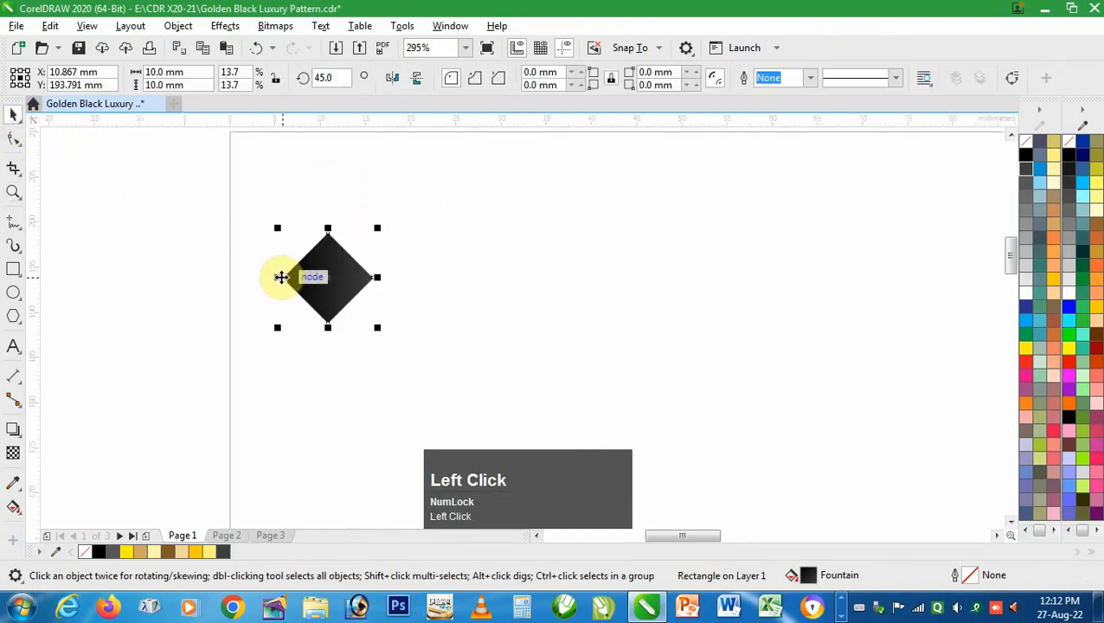
drag(365, 285, 369, 277)
ctrl+right_click(372, 289)
key(F3)
key(F3)
key(F3)
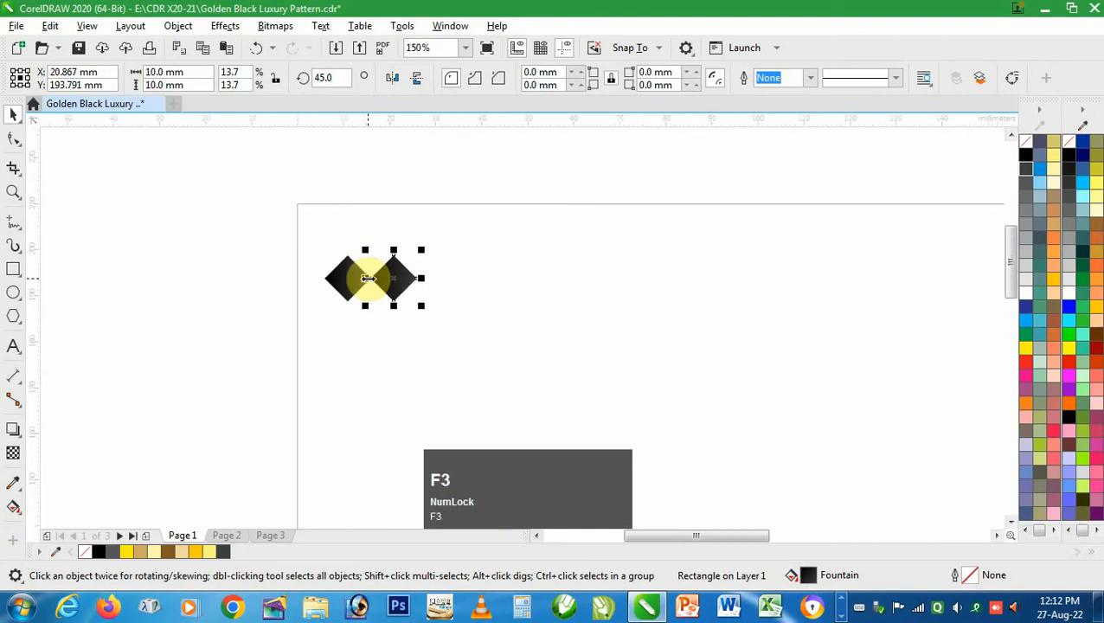
Step: Repeat the spaced duplicate of the diamond until the row spans the full width of the page
key(ctrl+d)
key(ctrl+d)
key(ctrl+d)
key(ctrl+d)
key(ctrl+d)
key(ctrl+d)
key(ctrl+d)
key(ctrl+d)
key(ctrl+d)
key(ctrl+d)
key(ctrl+d)
key(ctrl+d)
key(ctrl+d)
key(ctrl+d)
key(ctrl+d)
key(ctrl+d)
key(ctrl+d)
key(ctrl+d)
key(ctrl+d)
key(ctrl+d)
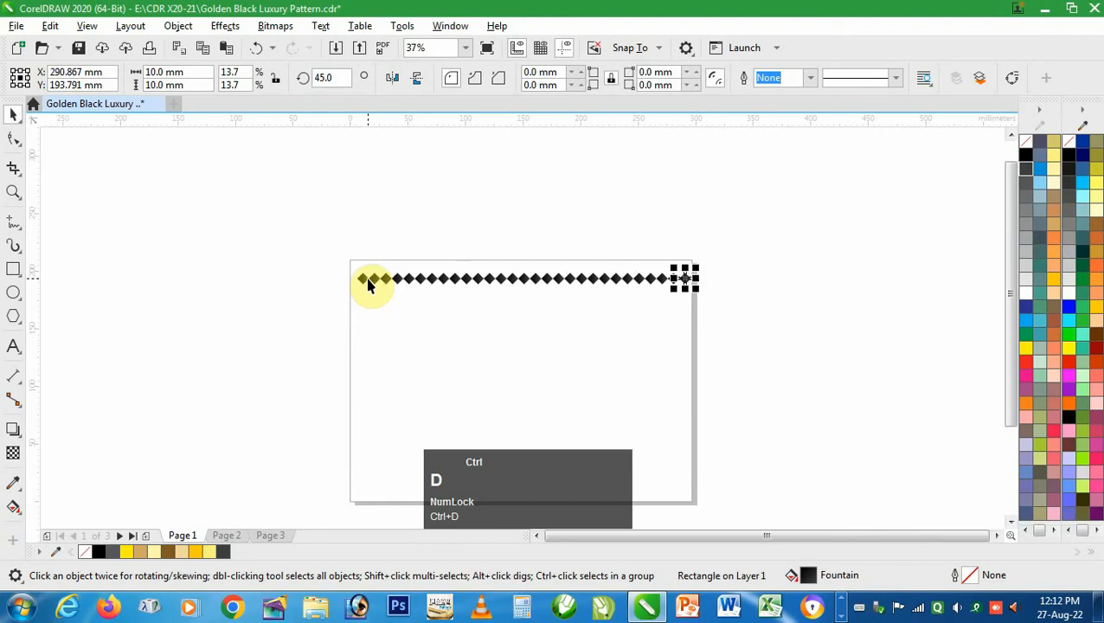
Step: Select all diamonds in the row and group them
drag(329, 262, 714, 308)
key(z)
drag(614, 264, 761, 320)
key(space)
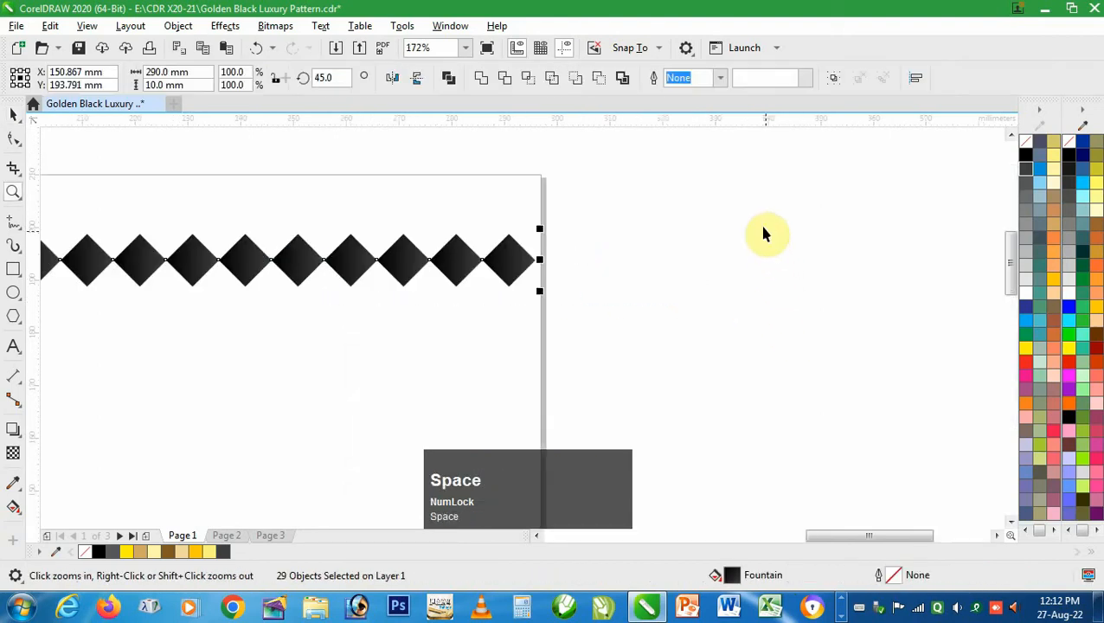
click(830, 80)
Step: Copy the grouped row half a diamond down and to the left, snapping its top corner to the neighbouring side node
key(F3)
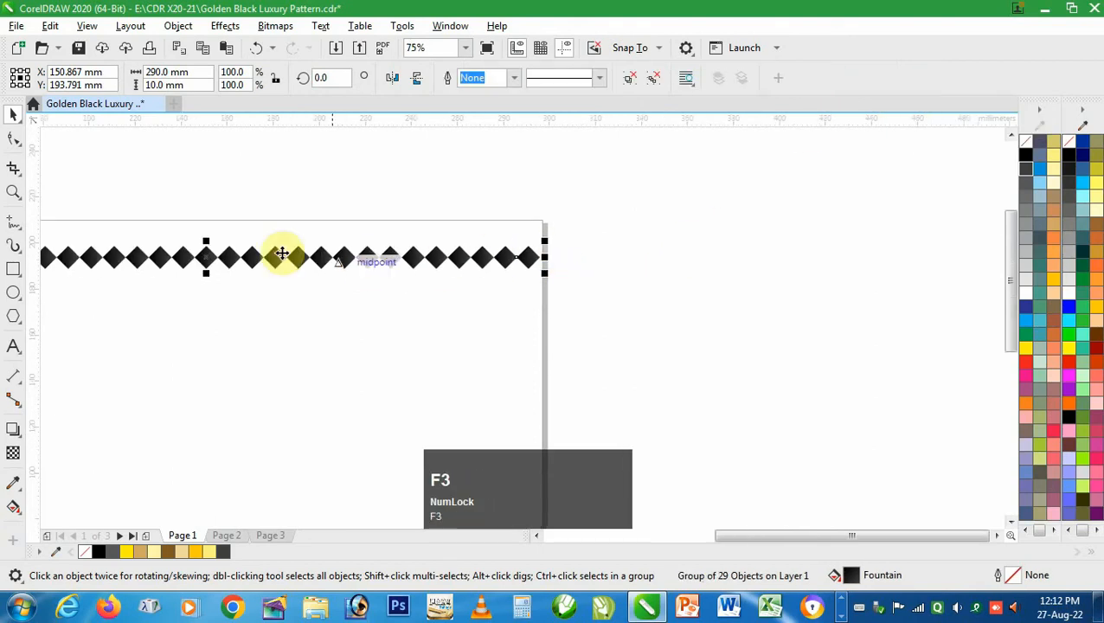
key(z)
drag(147, 231, 287, 291)
key(space)
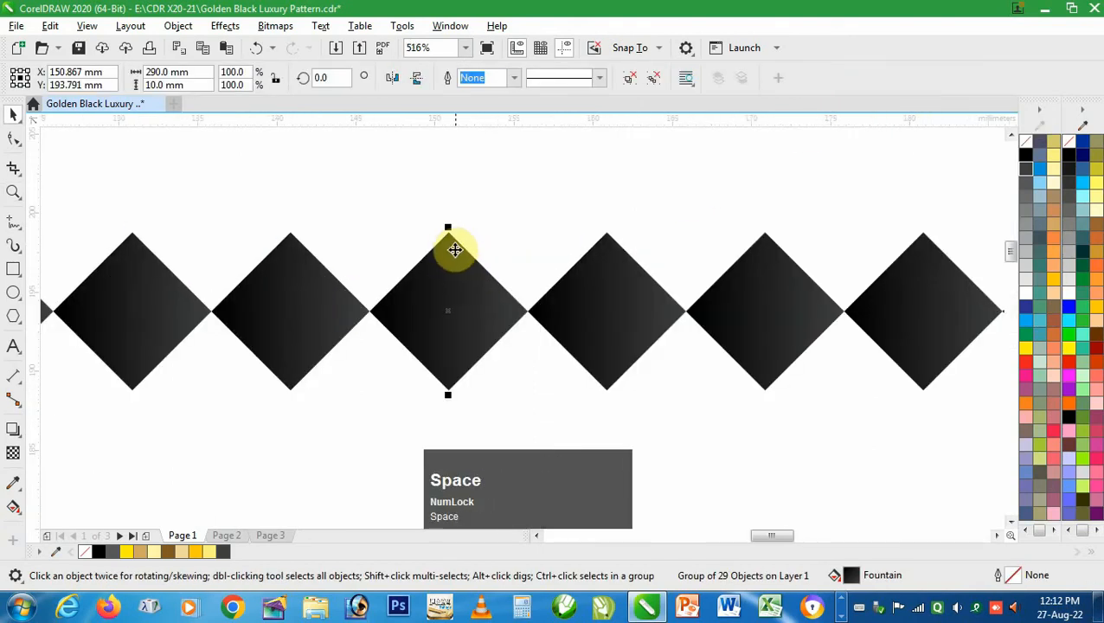
drag(447, 231, 370, 311)
right_click(369, 312)
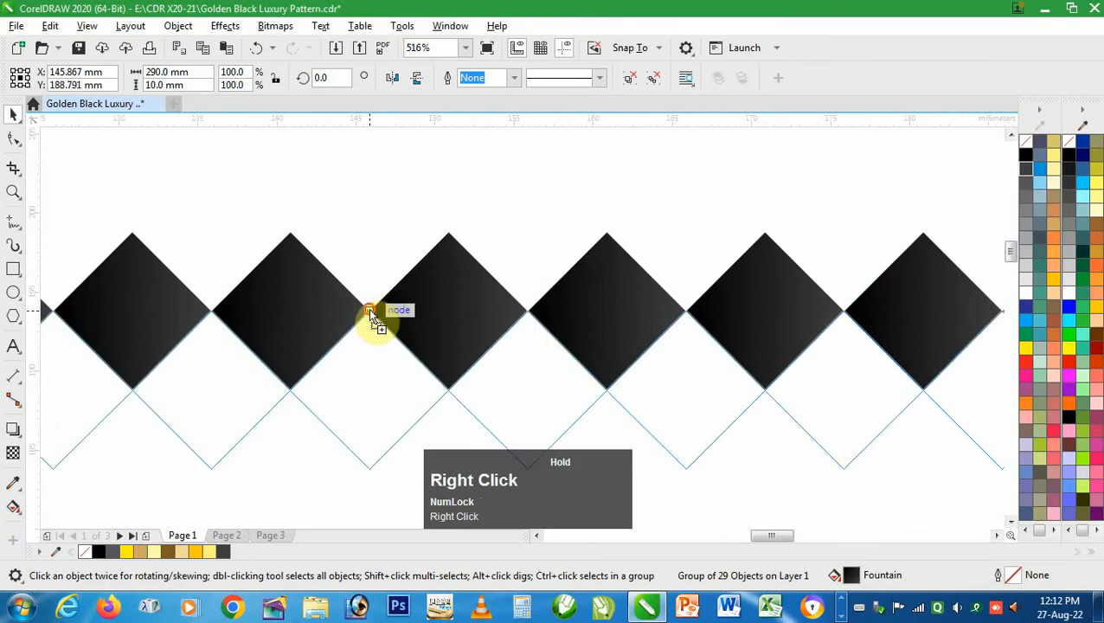
Step: Select both interlocking diamond rows and group them together
key(F3)
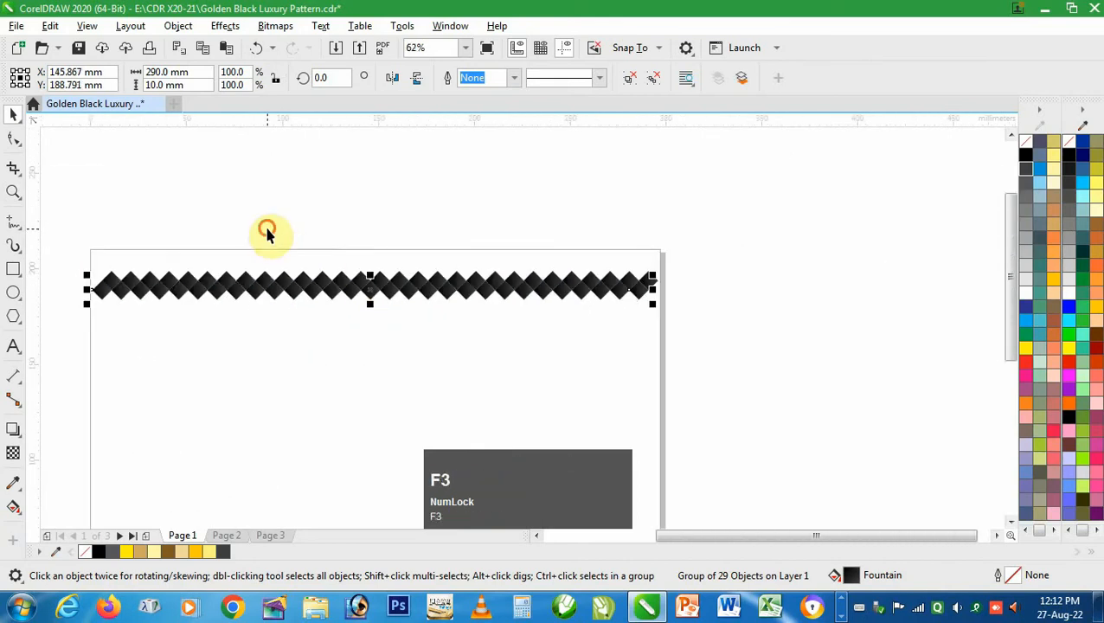
click(69, 246)
drag(676, 340, 676, 339)
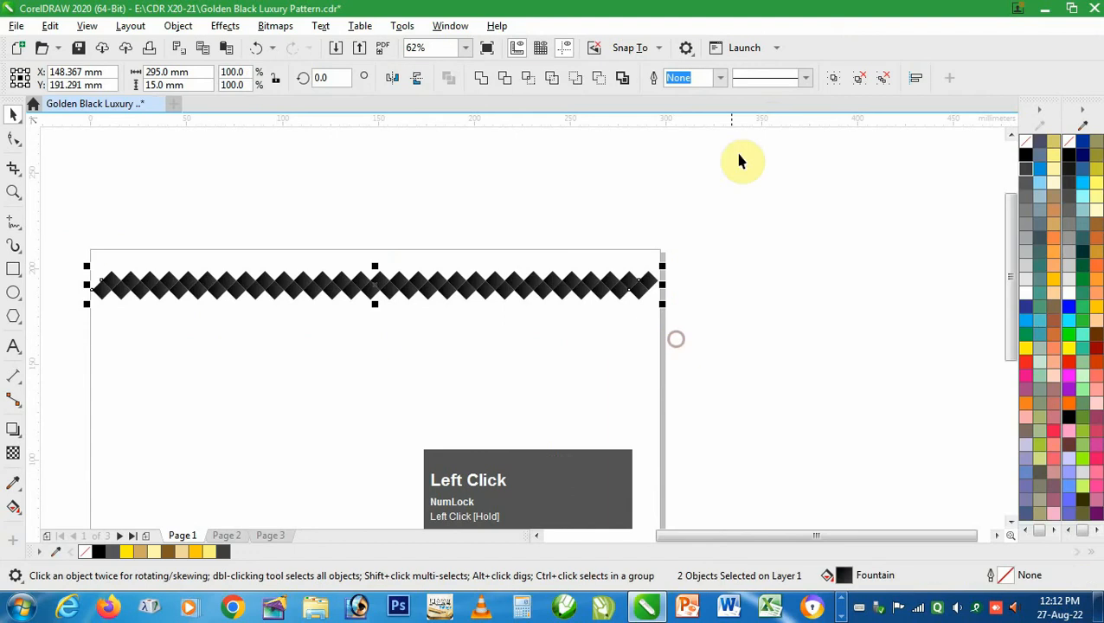
click(834, 80)
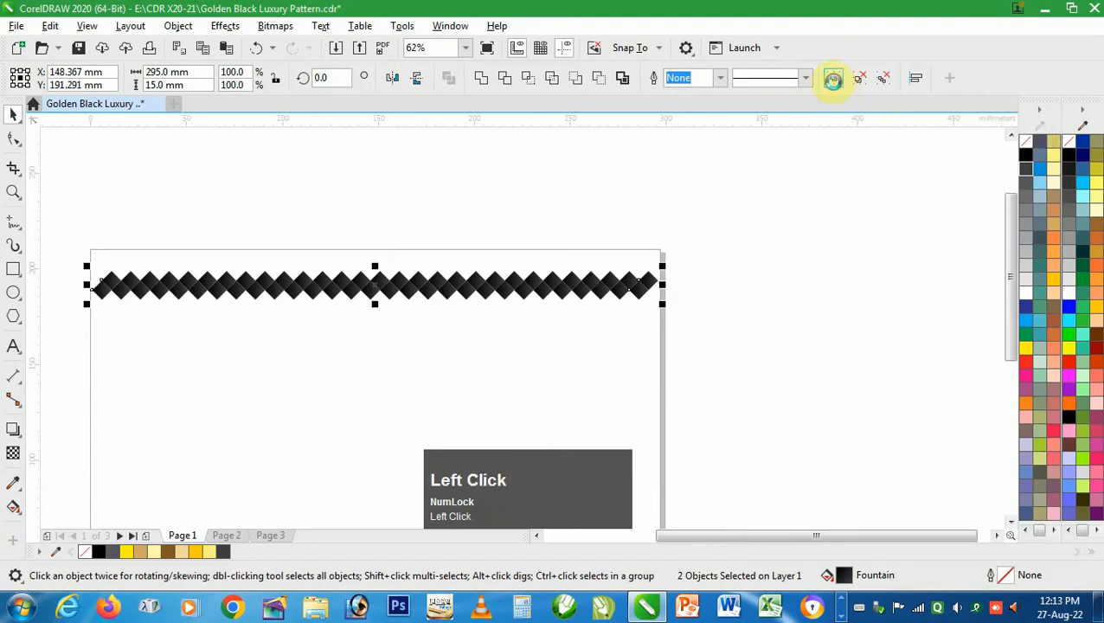
Step: Copy the double row straight down by 10 mm, snapping its top corner to the node below
key(z)
drag(316, 272, 480, 327)
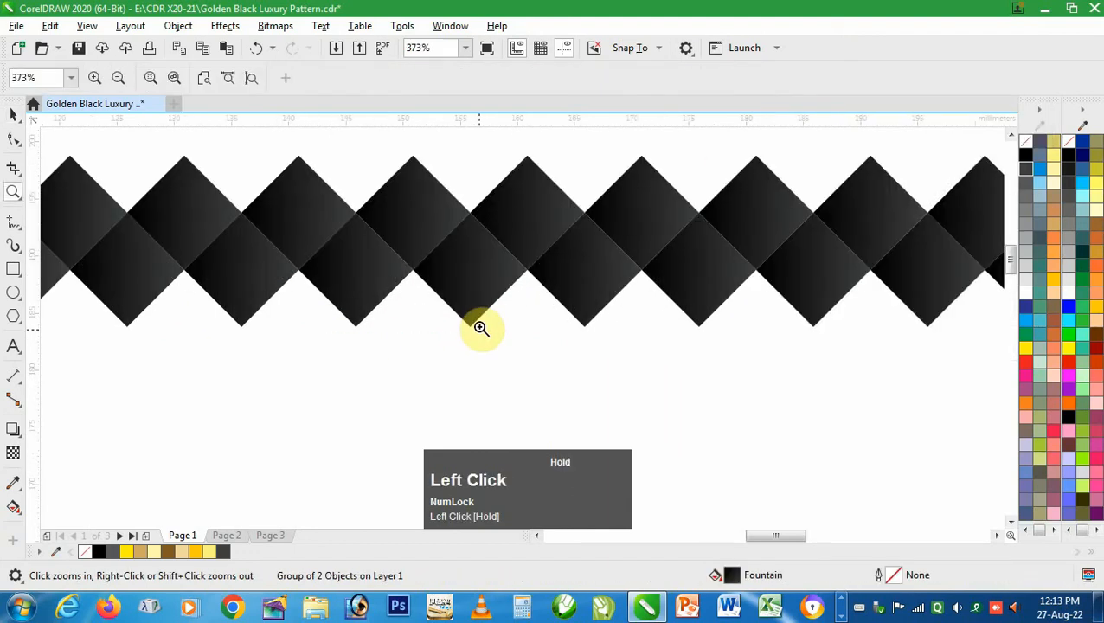
key(space)
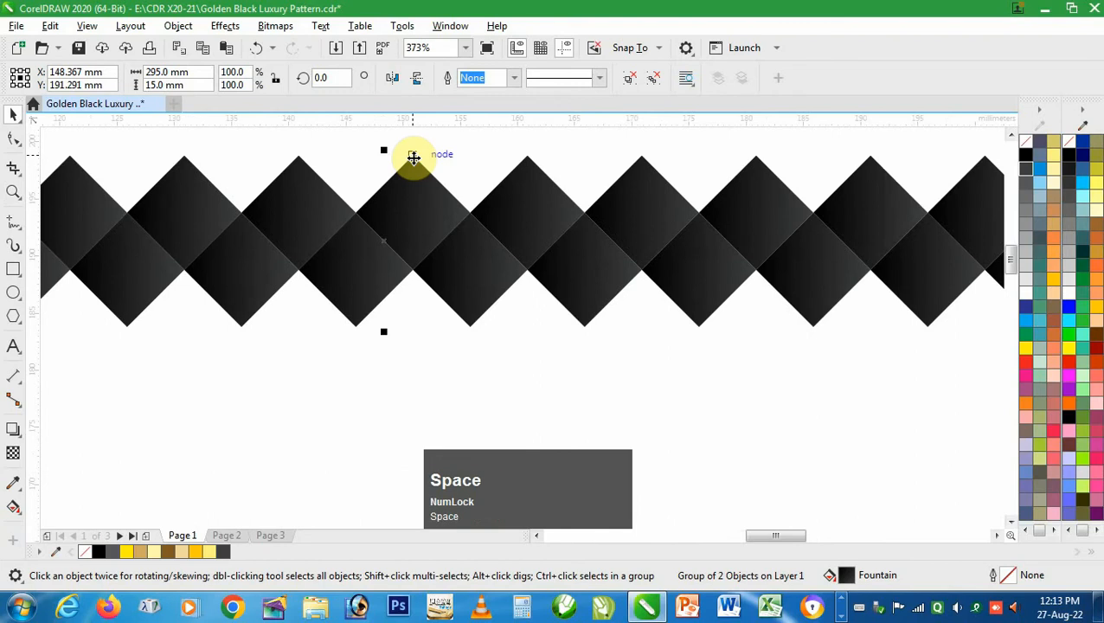
drag(414, 158, 414, 271)
right_click(413, 271)
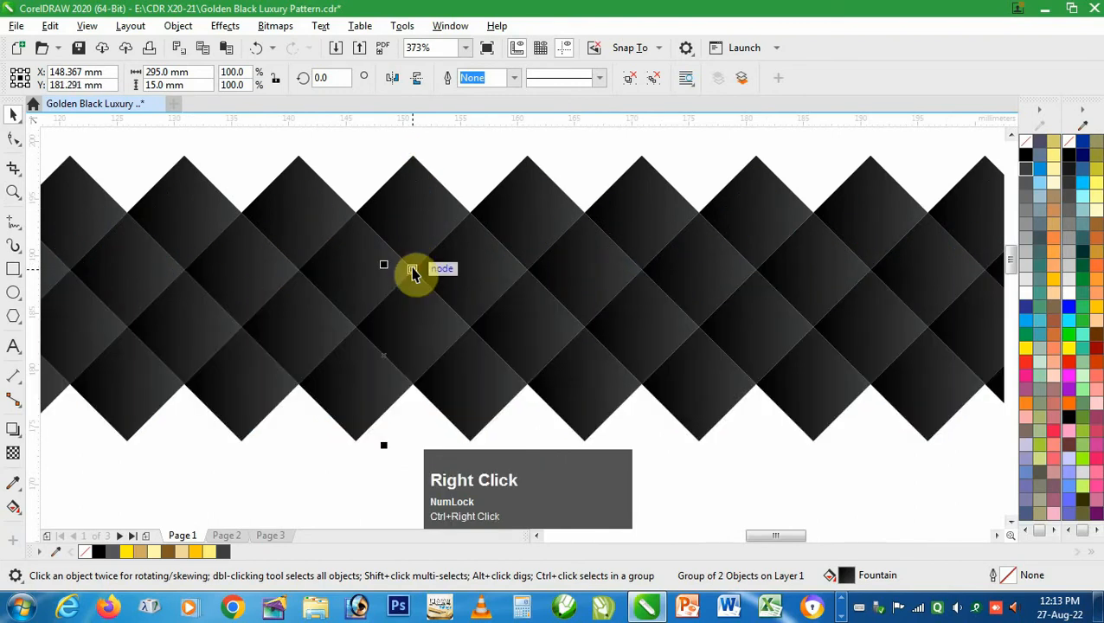
key(F3)
key(F3)
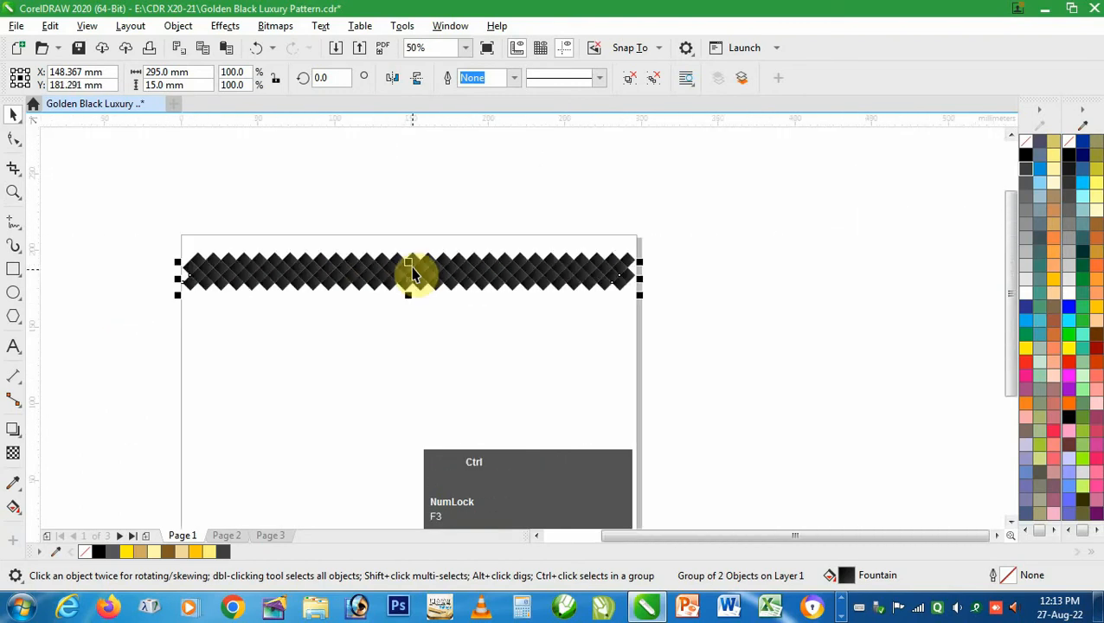
Step: Repeat the downward duplicate of the double row until the diamond pattern reaches the bottom of the page
key(ctrl+d)
key(ctrl+d)
key(ctrl+d)
key(ctrl+d)
key(ctrl+d)
key(ctrl+d)
key(ctrl+d)
key(ctrl+d)
key(ctrl+d)
key(ctrl+d)
key(ctrl+d)
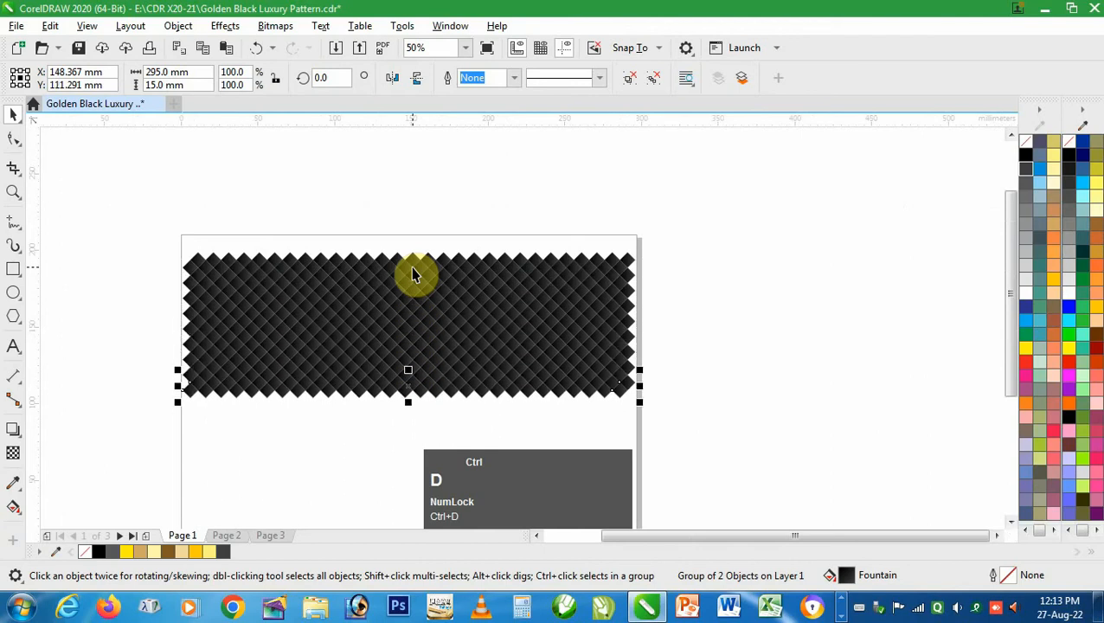
key(ctrl+d)
key(ctrl+d)
key(ctrl+d)
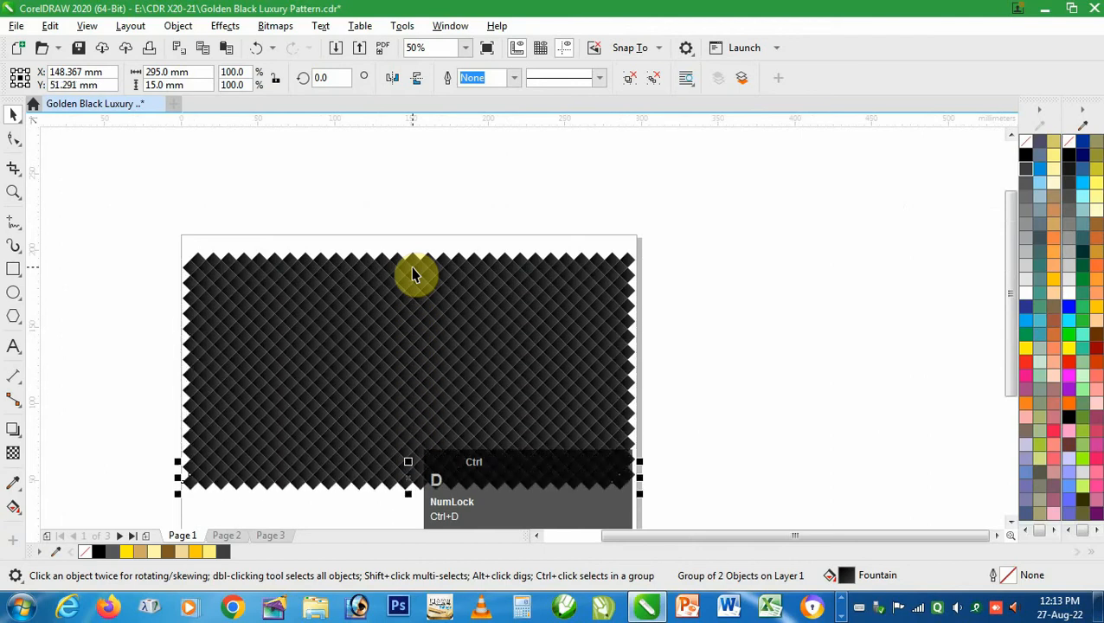
key(F3)
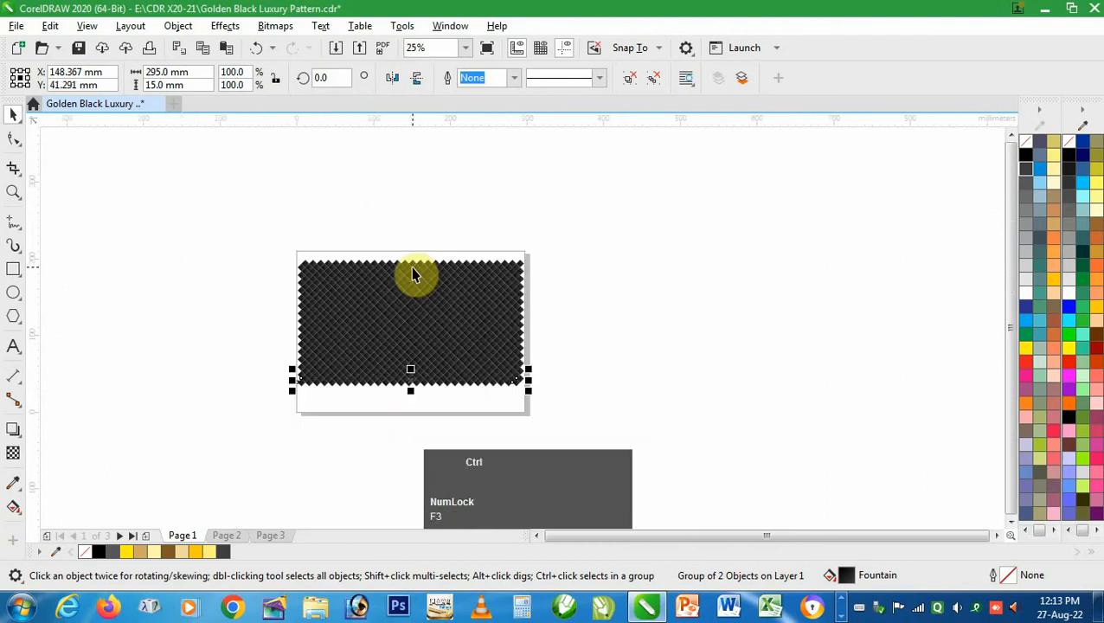
key(ctrl+d)
key(ctrl+d)
key(ctrl+d)
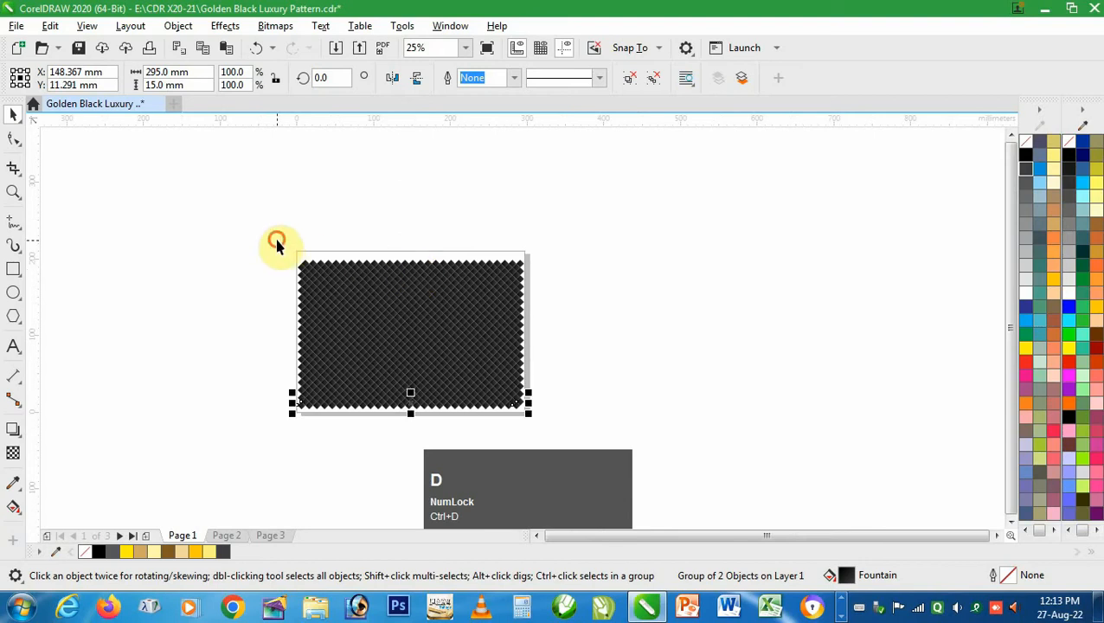
Step: Group all the diamond rows and centre the whole pattern on the page
drag(277, 245, 587, 427)
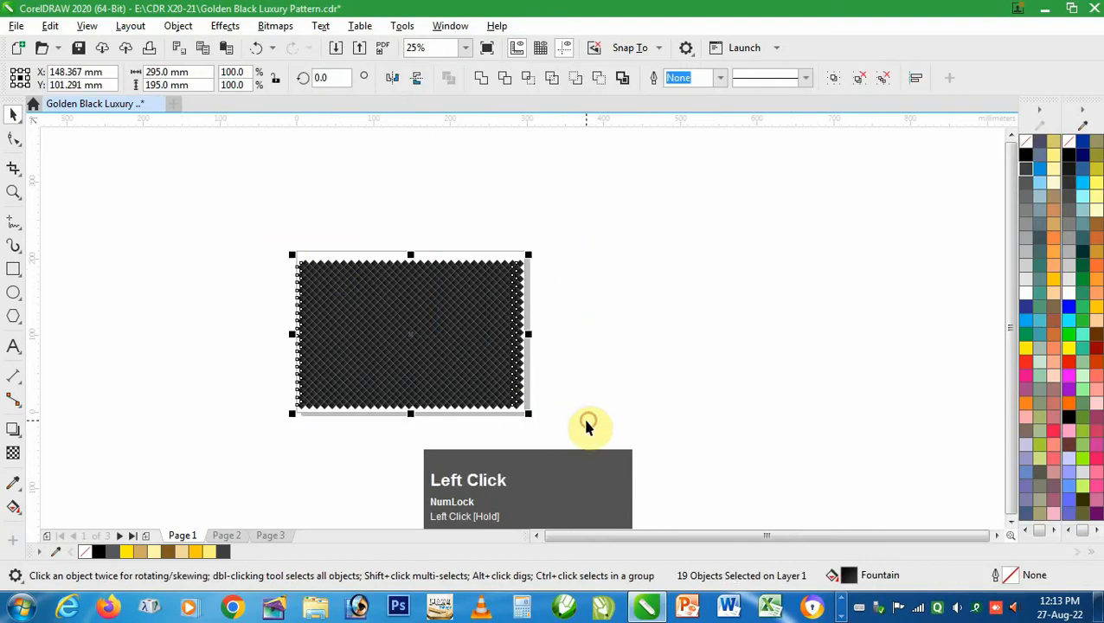
click(834, 80)
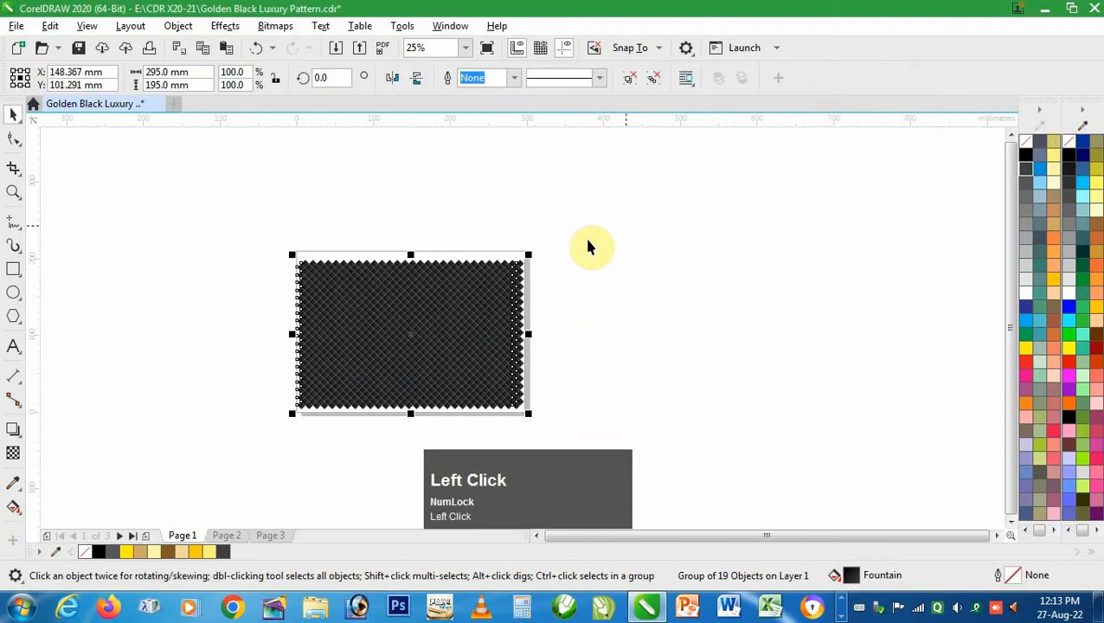
key(p)
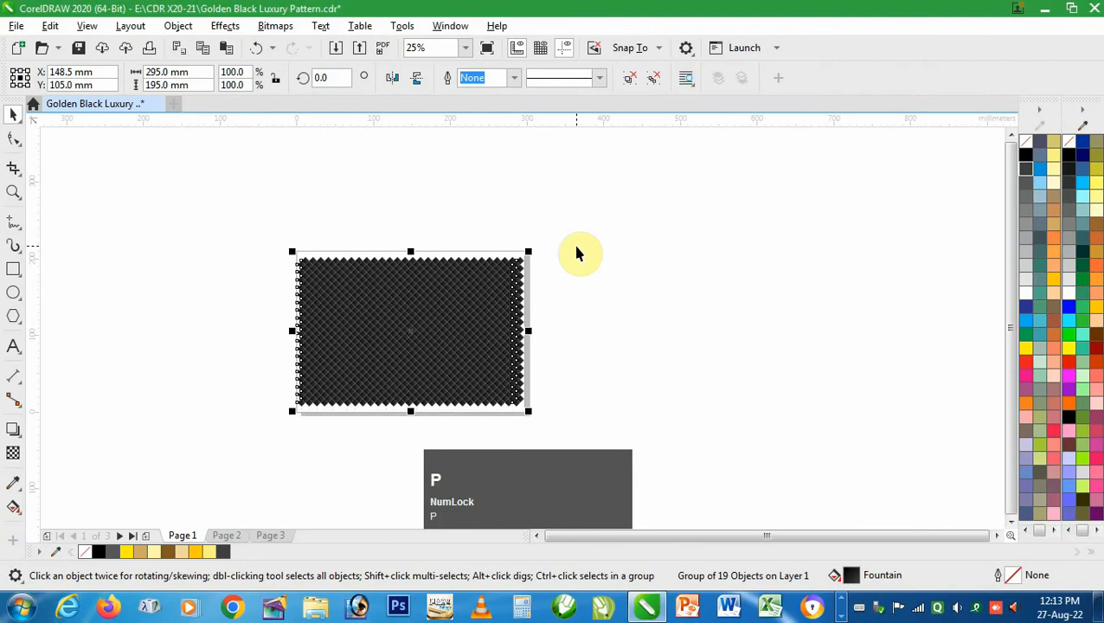
click(576, 254)
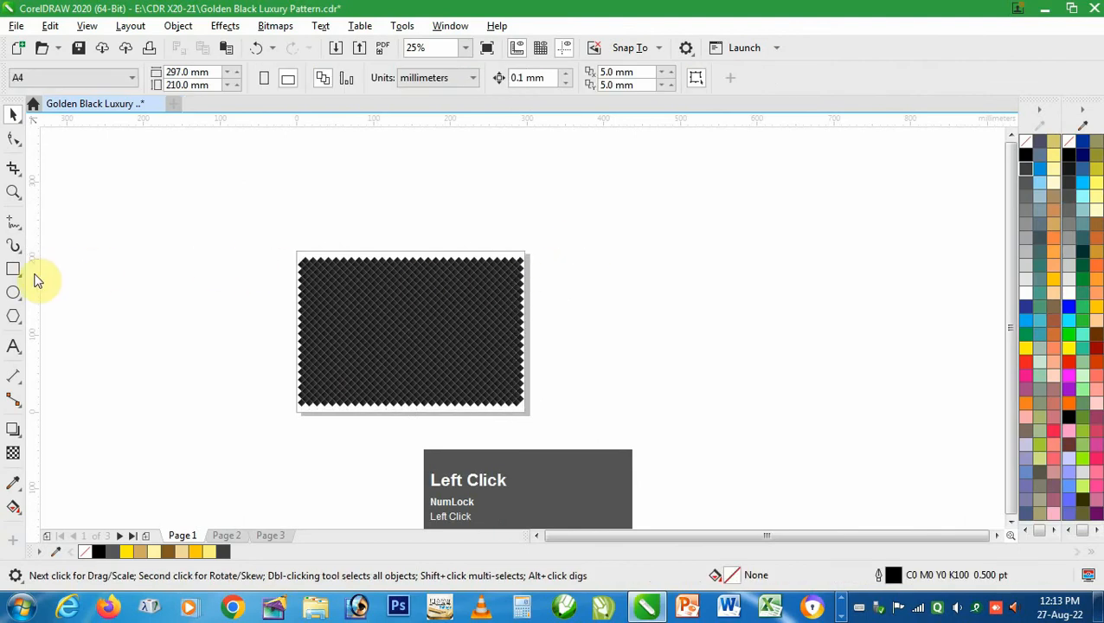
Step: Draw a circle about 156 mm in diameter in the empty area to the left of the page
click(15, 293)
drag(127, 209, 280, 330)
key(z)
key(space)
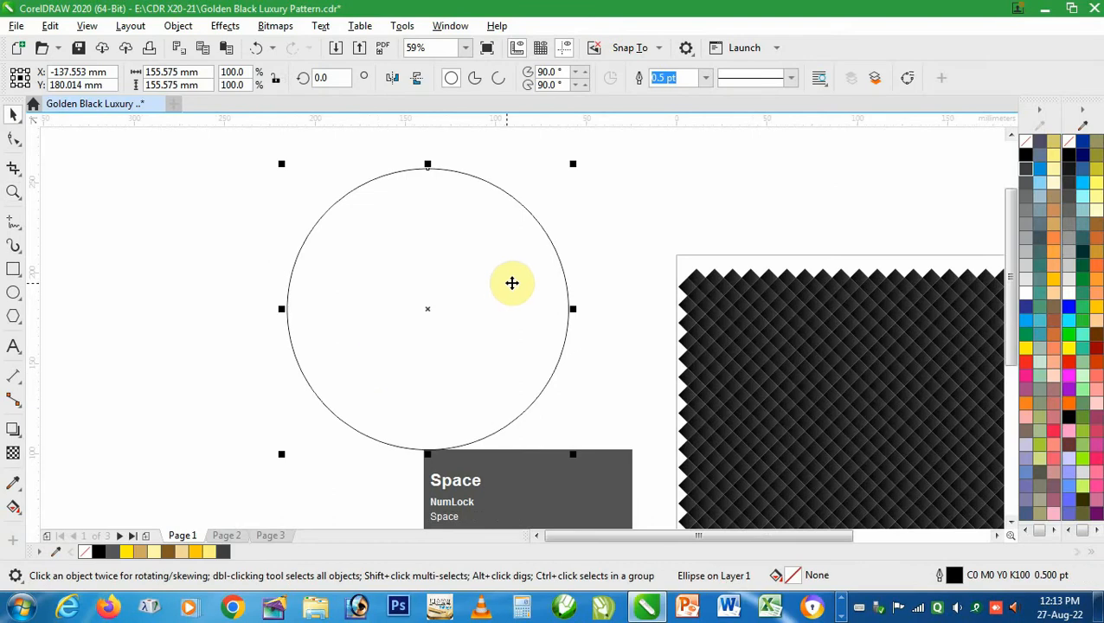
Step: Fill the circle with the tan colour C:0 M:20 Y:60 K:20 and remove its outline
click(1052, 224)
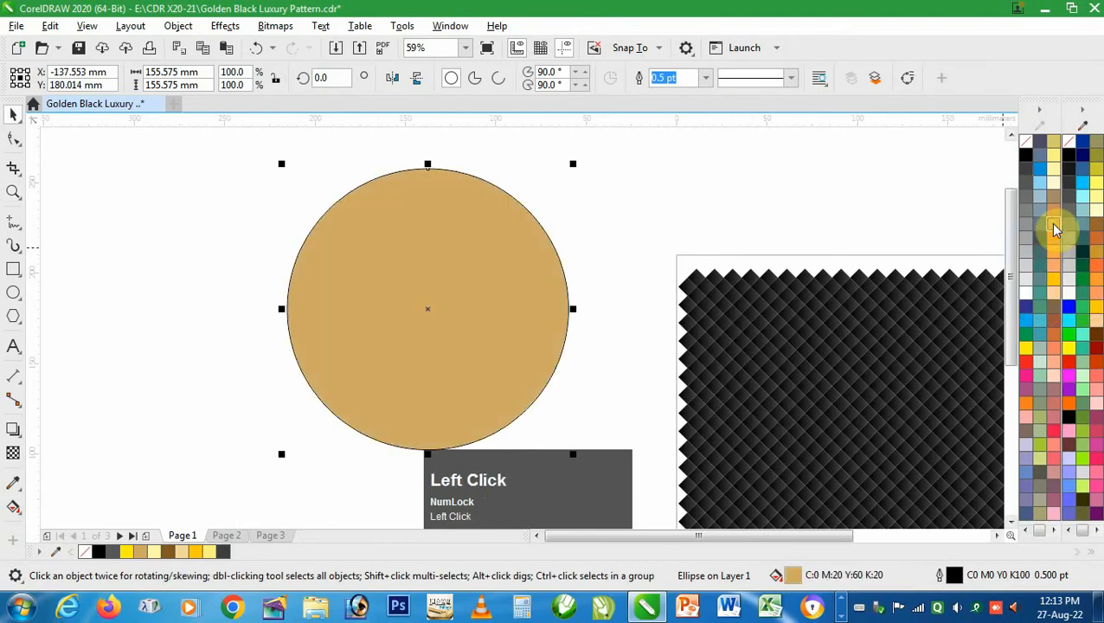
right_click(1028, 144)
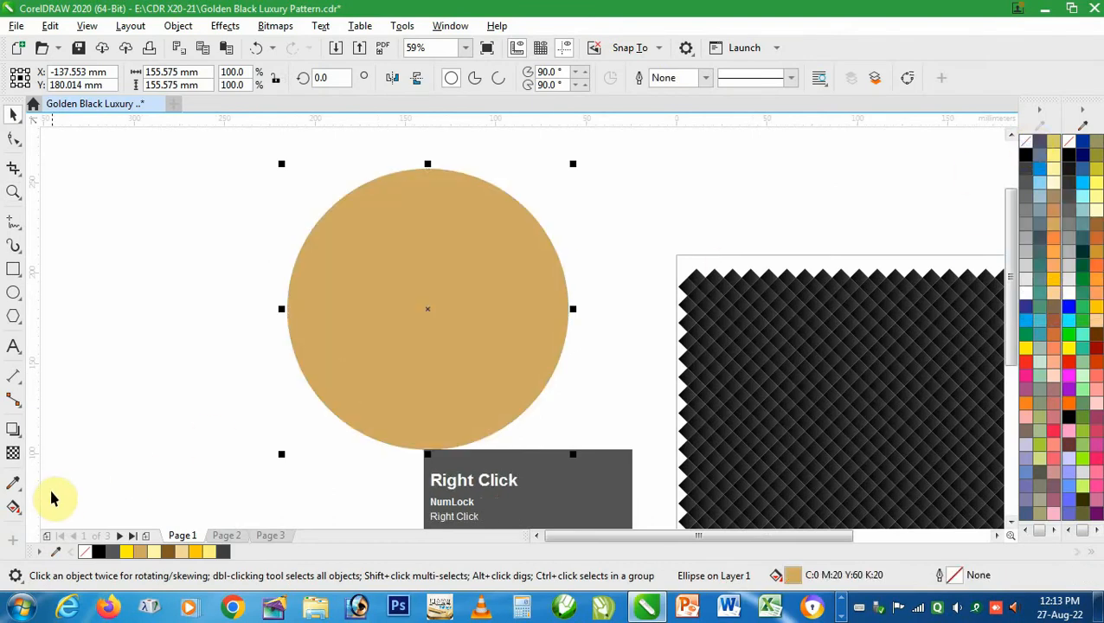
Step: Apply an elliptical fountain fill to the circle, centred in its upper-left area and ending at its lower-right edge, with a light yellow centre
click(14, 507)
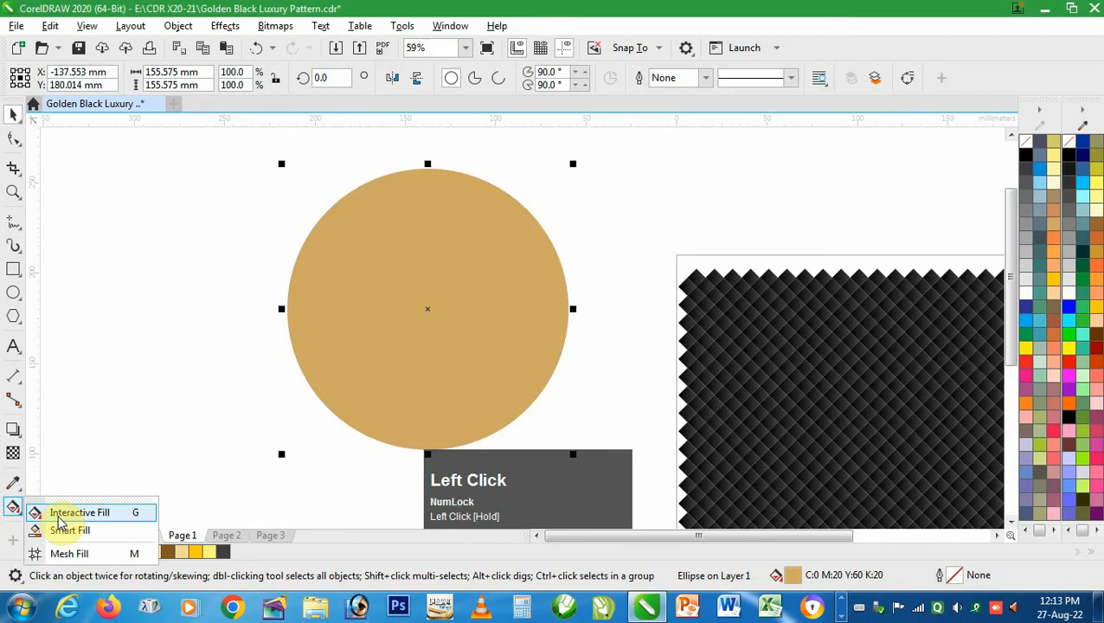
click(95, 512)
drag(369, 227, 506, 424)
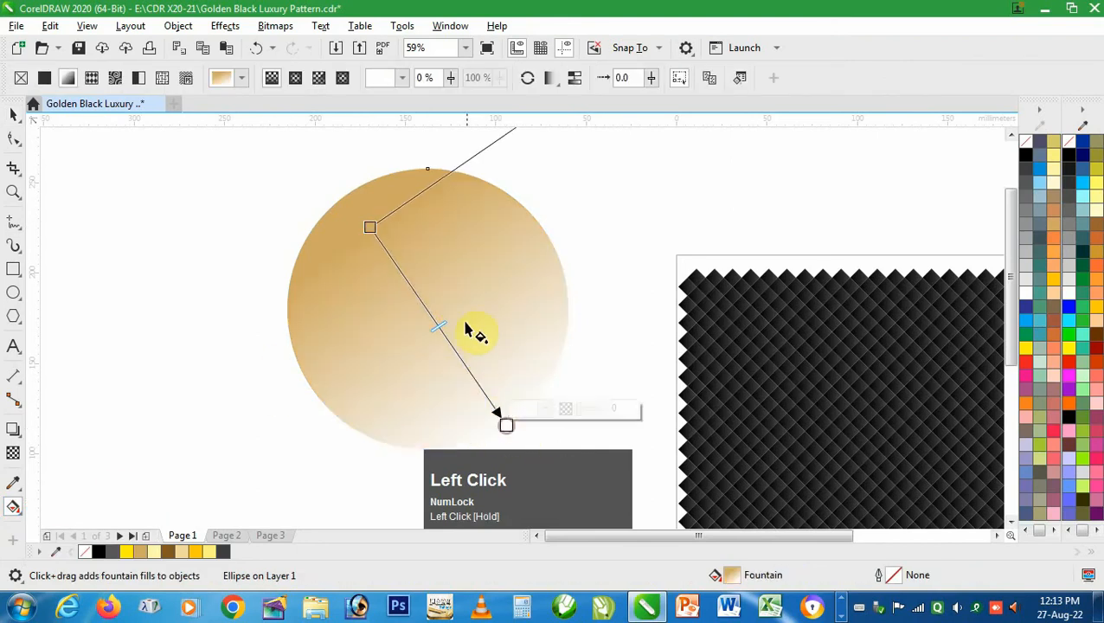
click(295, 78)
drag(437, 325, 386, 242)
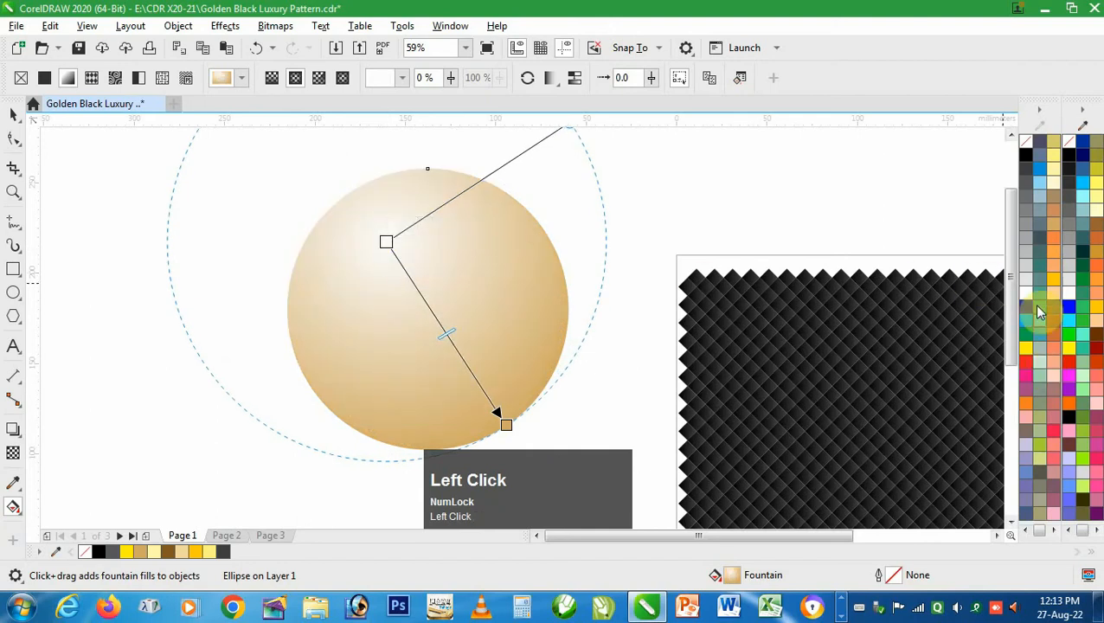
click(1054, 165)
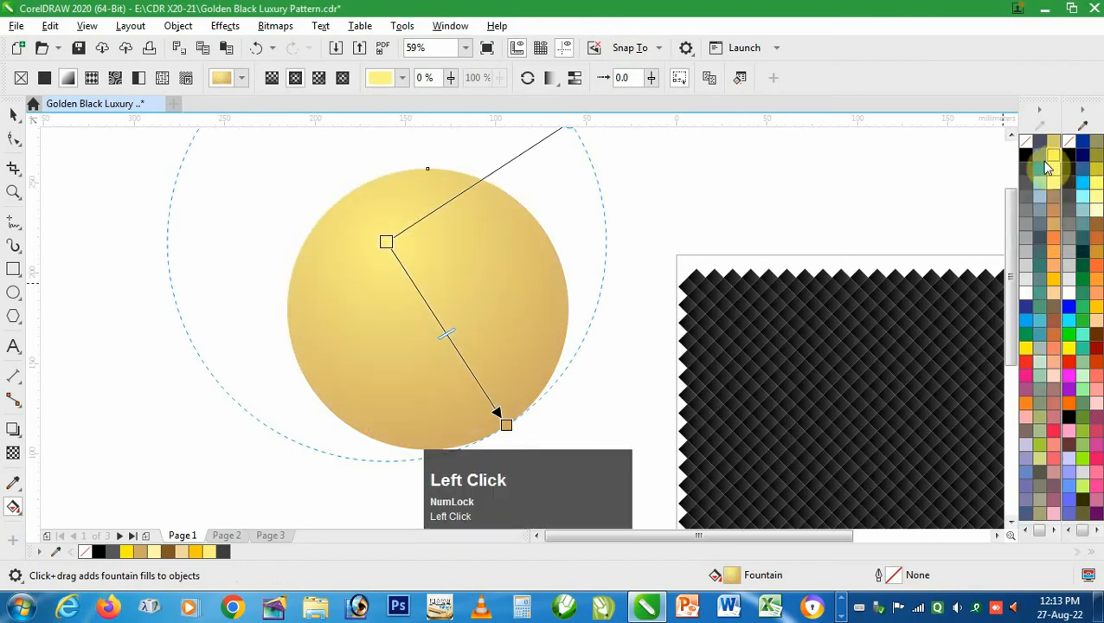
Step: Add two intermediate colour nodes to the gradient, at 31% and 62%, and set its outer end colour to dark brown
double_click(470, 369)
double_click(433, 312)
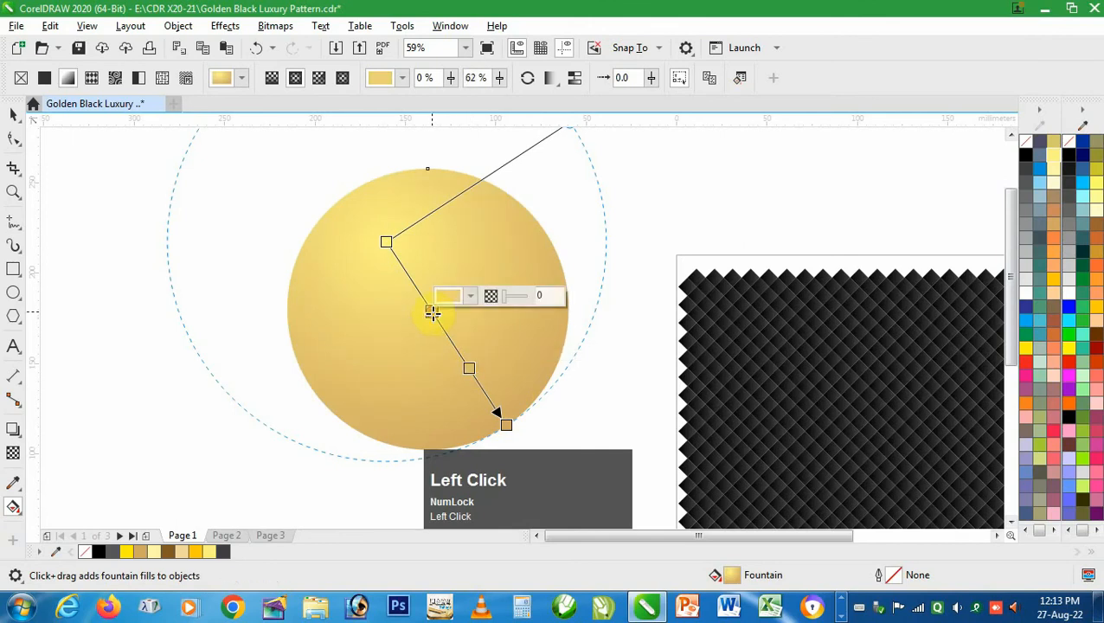
click(506, 425)
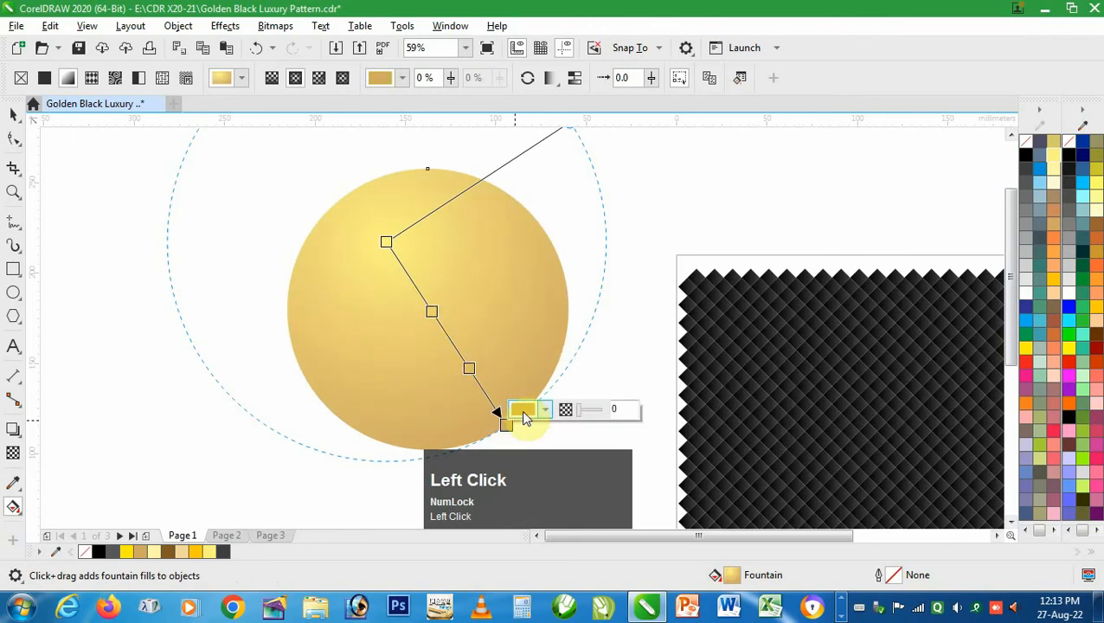
click(522, 410)
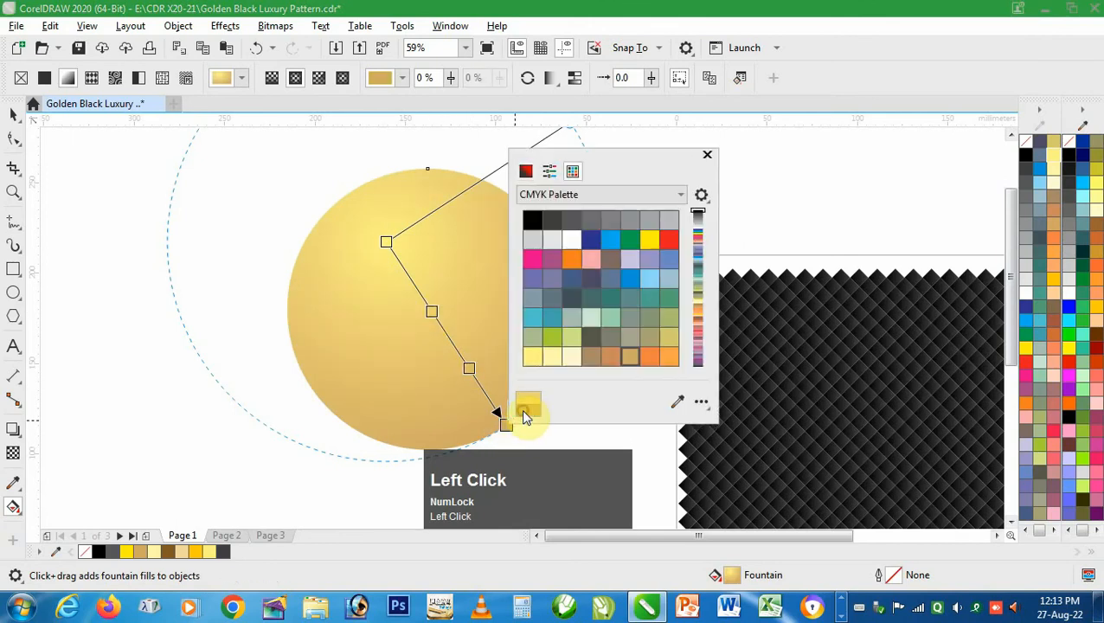
click(526, 170)
drag(572, 232, 609, 262)
Step: Set the gradient's intermediate node nearest the brown end to C:32 M:44 Y:100 K:9
click(468, 370)
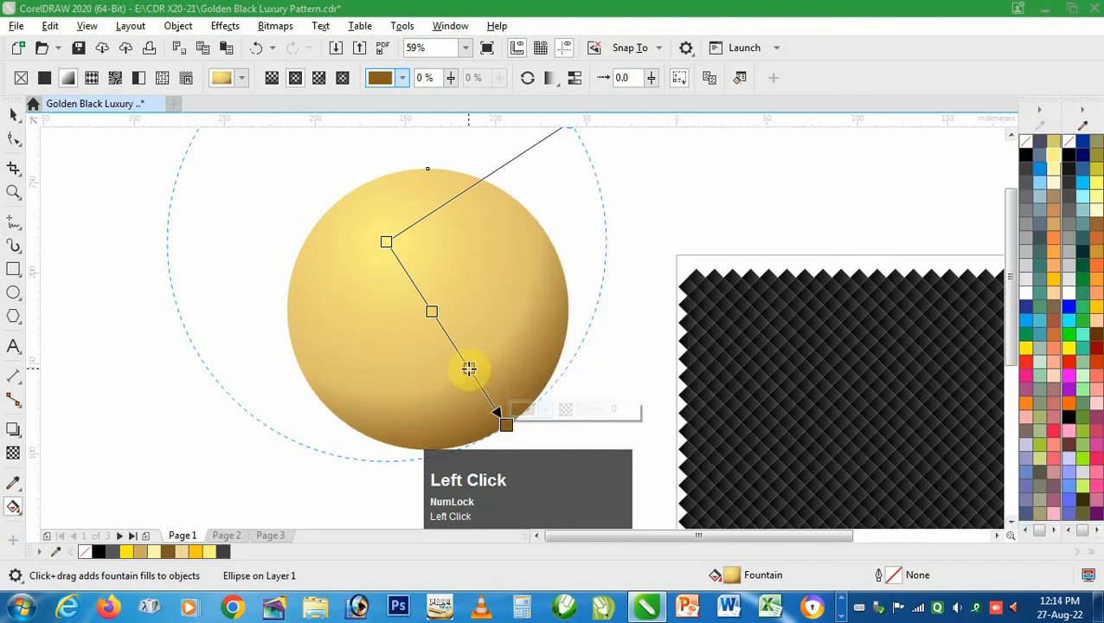
click(468, 371)
click(485, 352)
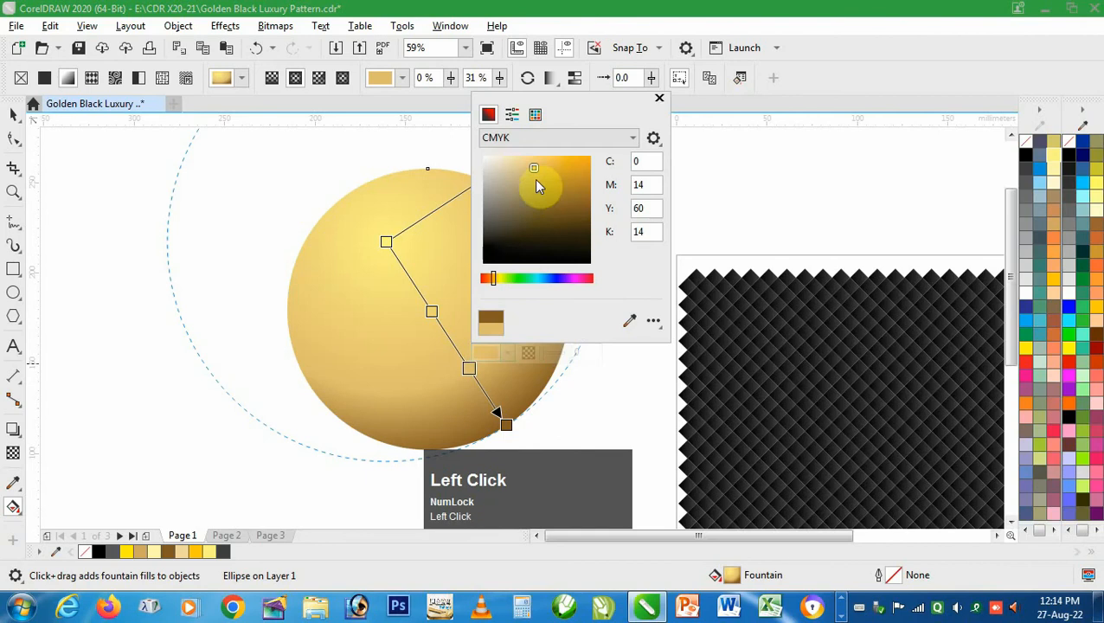
click(559, 192)
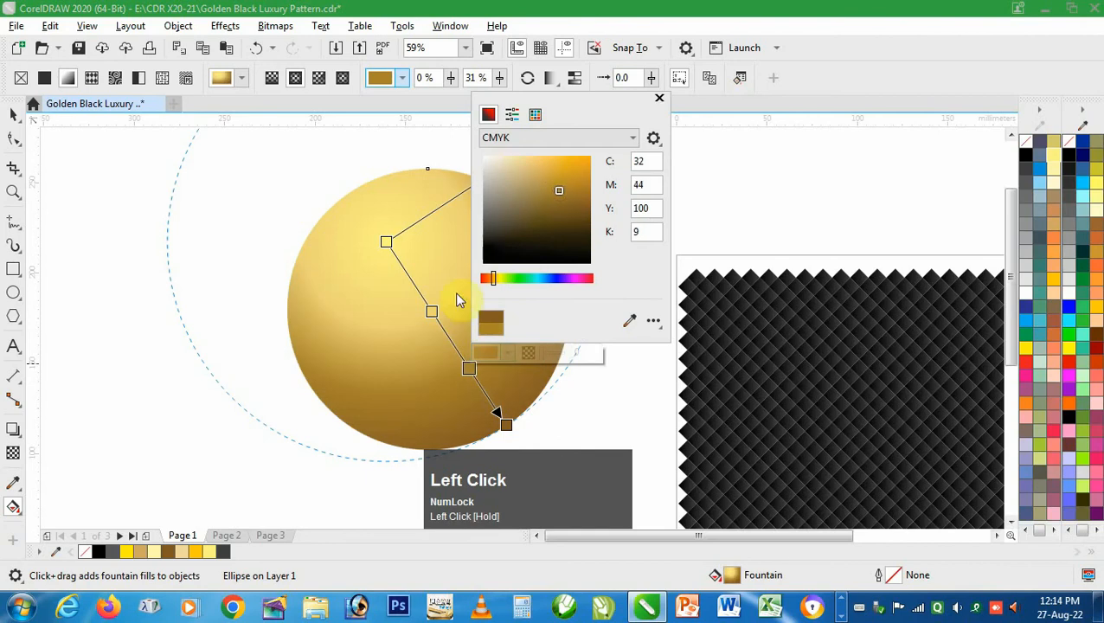
Step: Recreate the gradient node nearest the yellow centre at 63% and set it to a darker gold
click(432, 308)
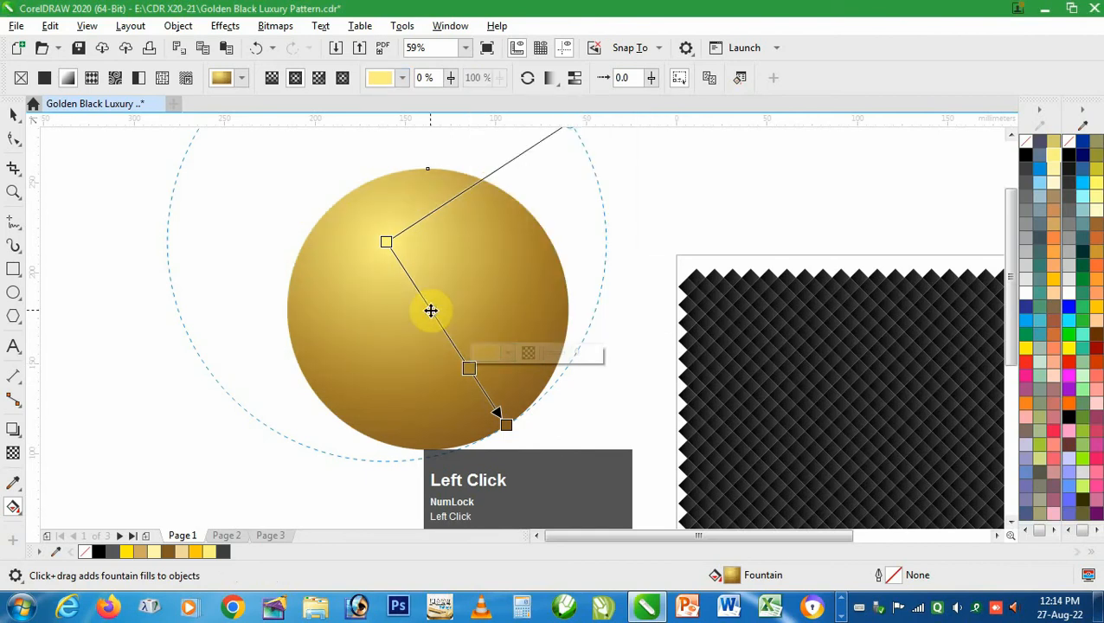
double_click(431, 311)
click(442, 298)
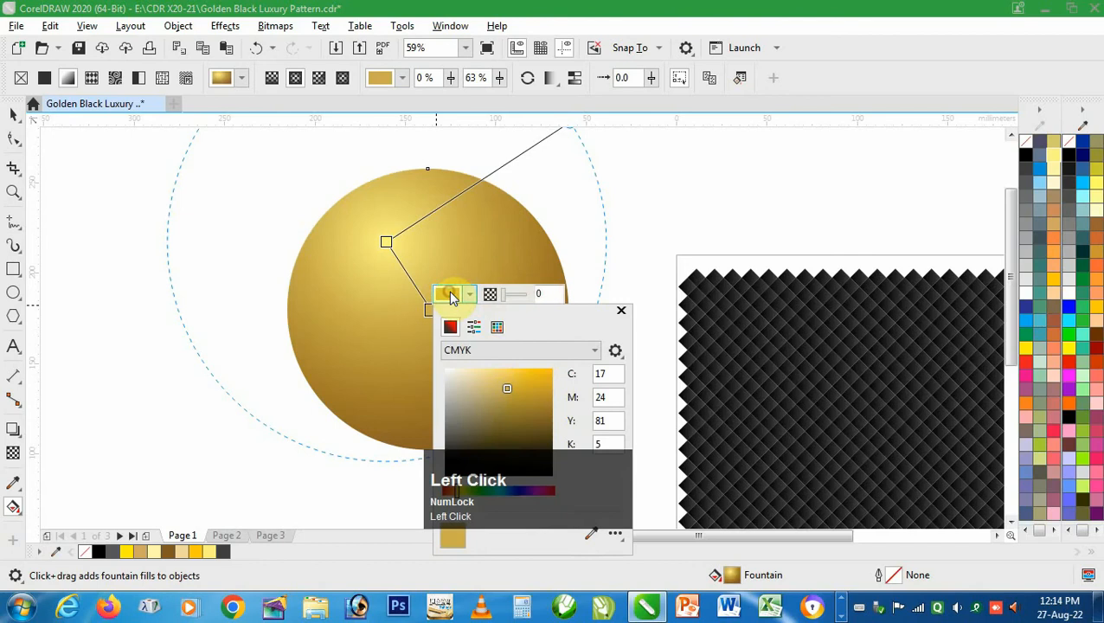
click(523, 395)
click(474, 251)
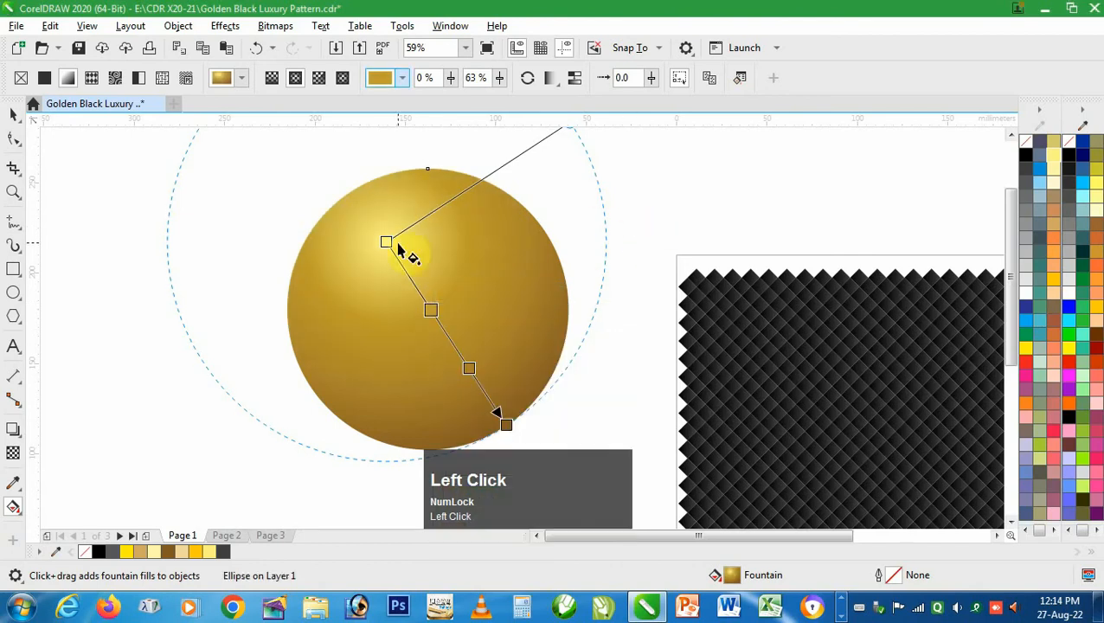
Step: Fine-tune the gradient with a higher bright centre, a closer outer end, intermediate nodes at 28% and 58%, and smooth transitions
drag(388, 239, 385, 225)
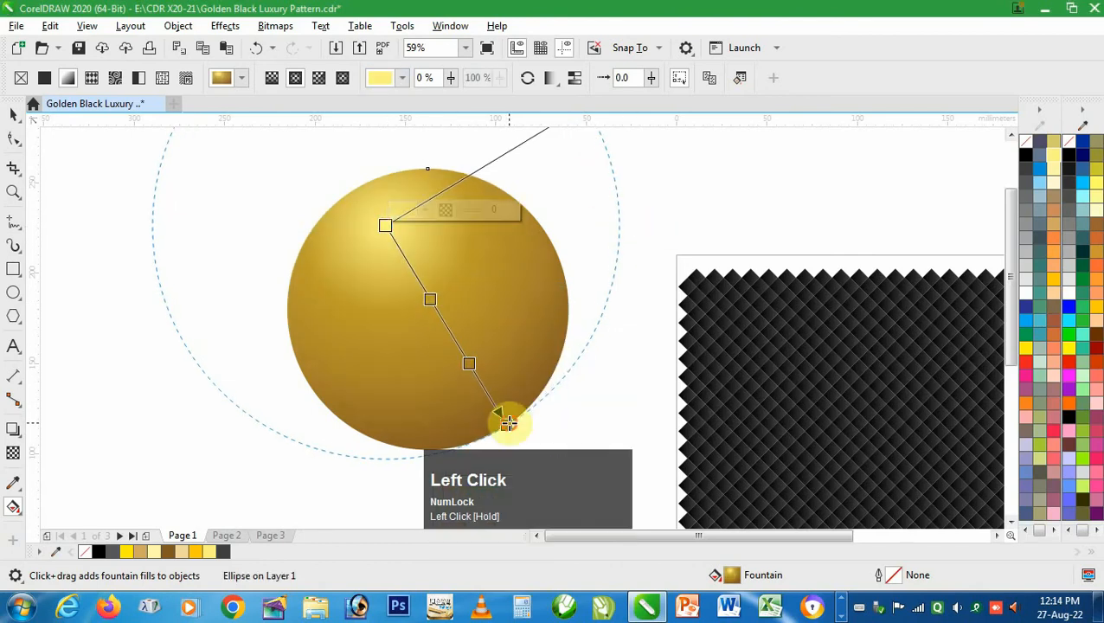
drag(508, 424, 496, 416)
drag(463, 356, 467, 364)
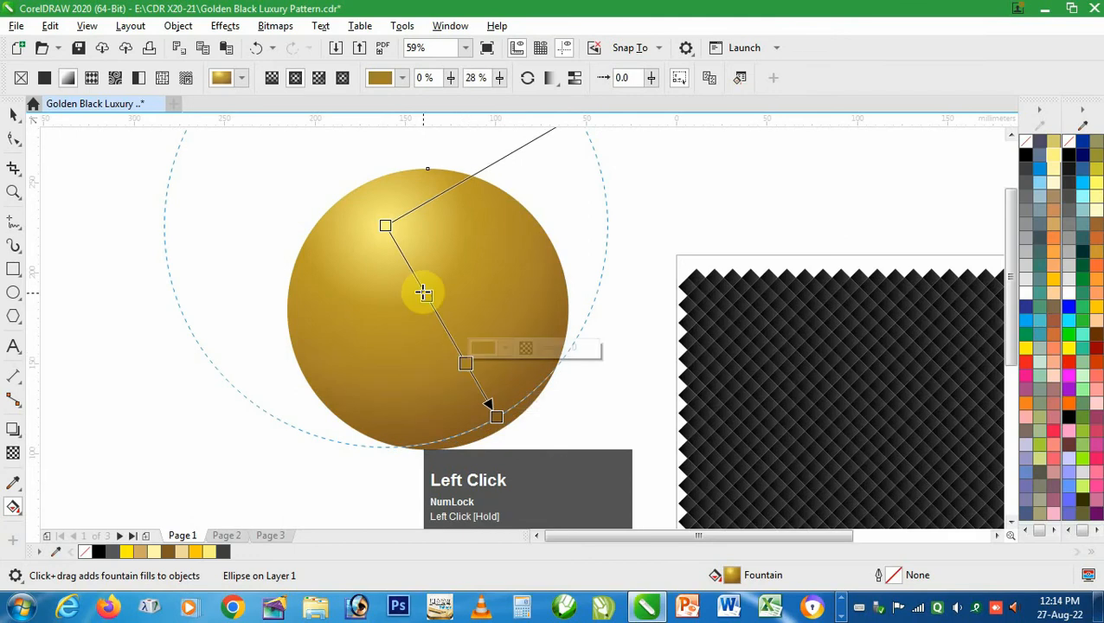
double_click(428, 302)
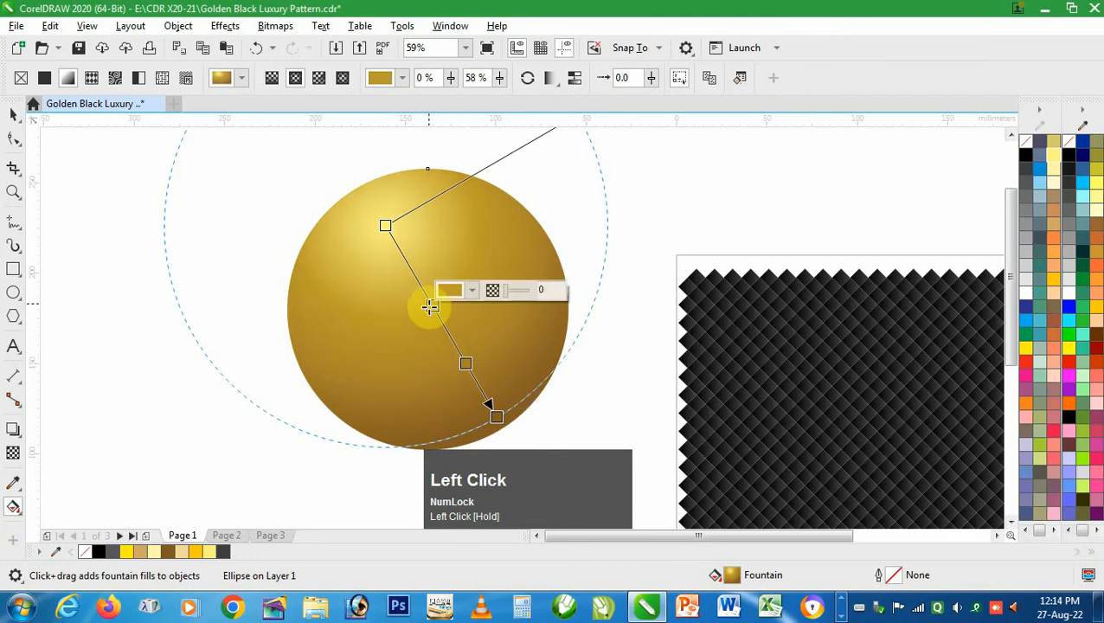
click(576, 78)
key(space)
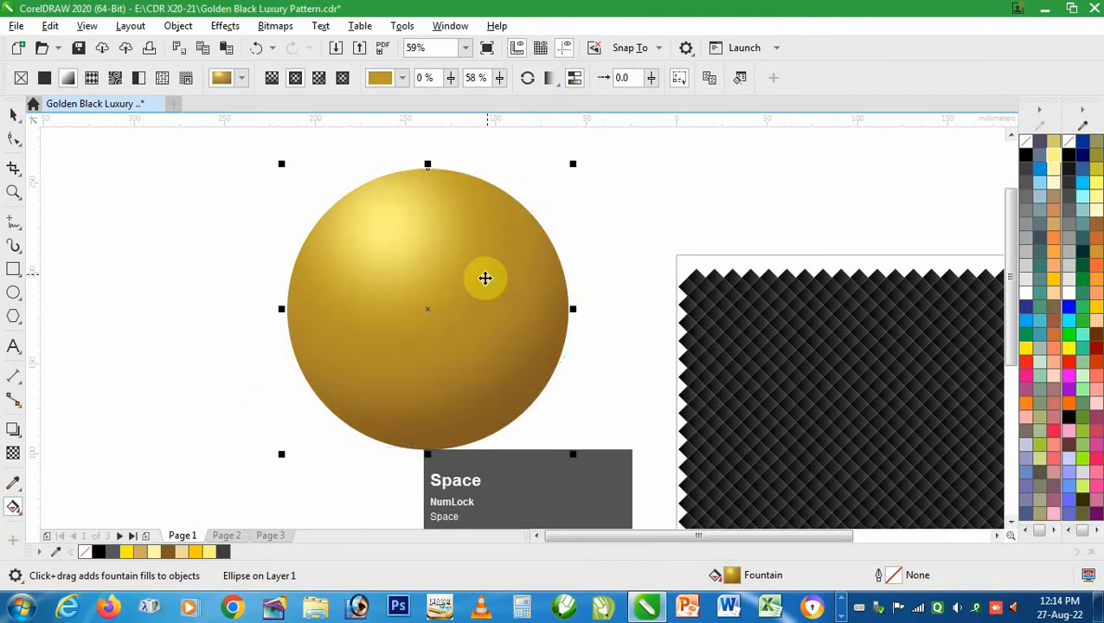
Step: Resize the golden sphere proportionally to 2 mm in diameter
key(F3)
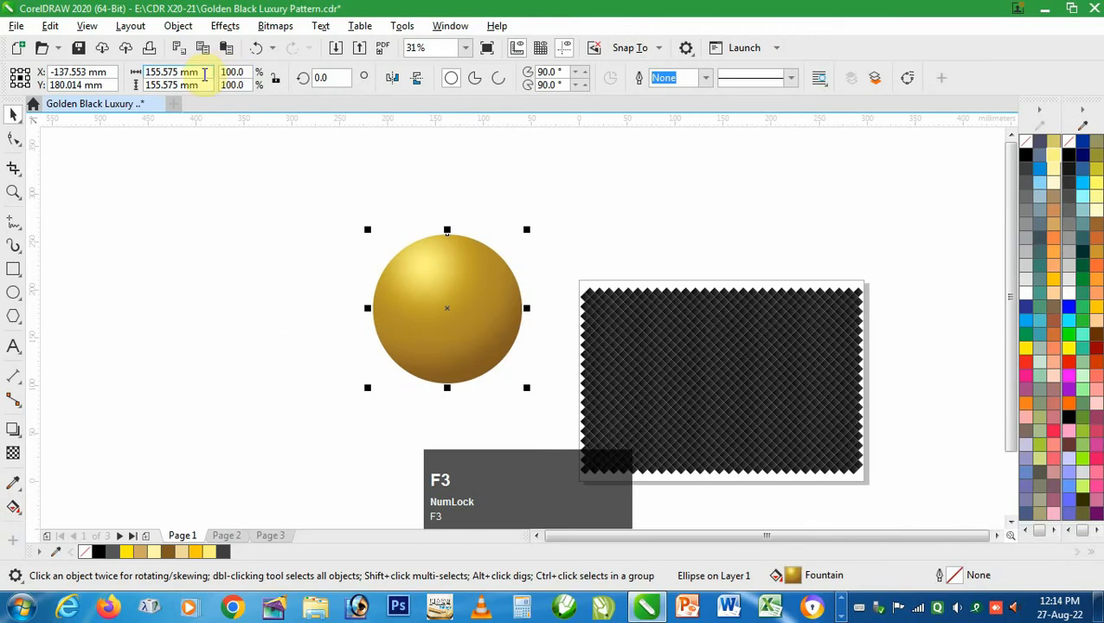
drag(205, 75, 134, 86)
text(2)
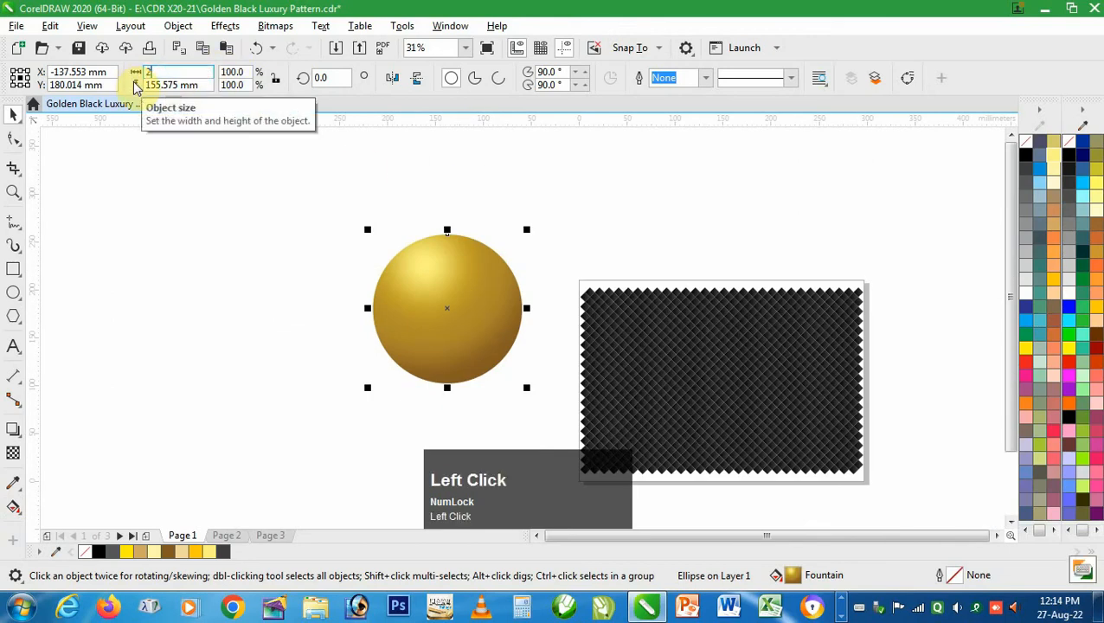
key(Tab)
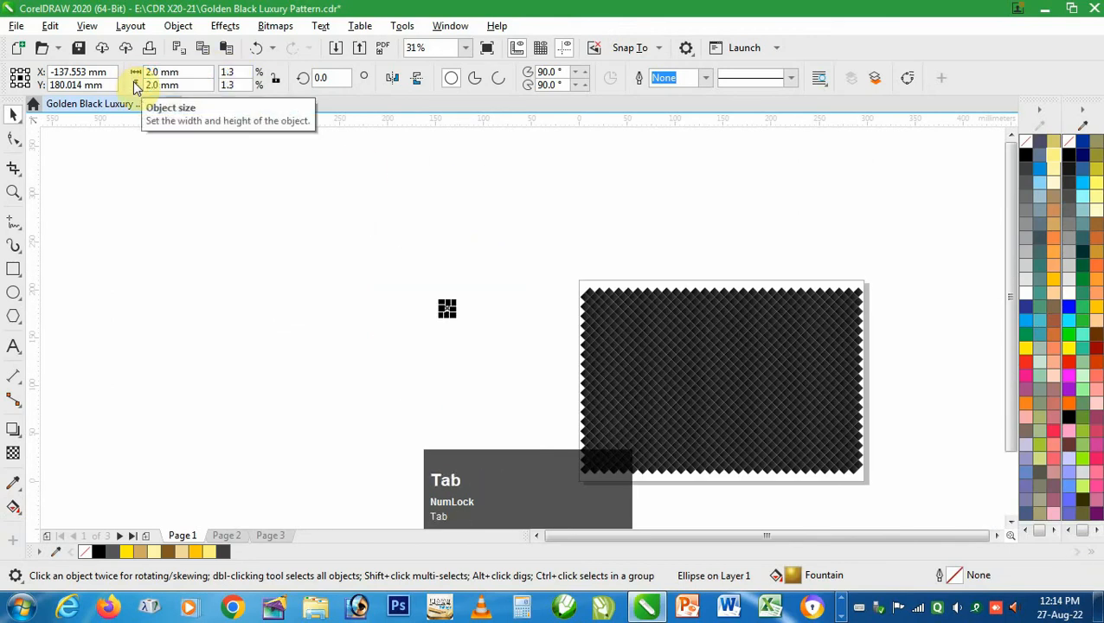
Step: Place the golden sphere on the first corner notch along the pattern's upper edge and copy it 10 mm right to the next notch
click(326, 206)
drag(447, 308, 628, 314)
key(z)
key(space)
key(z)
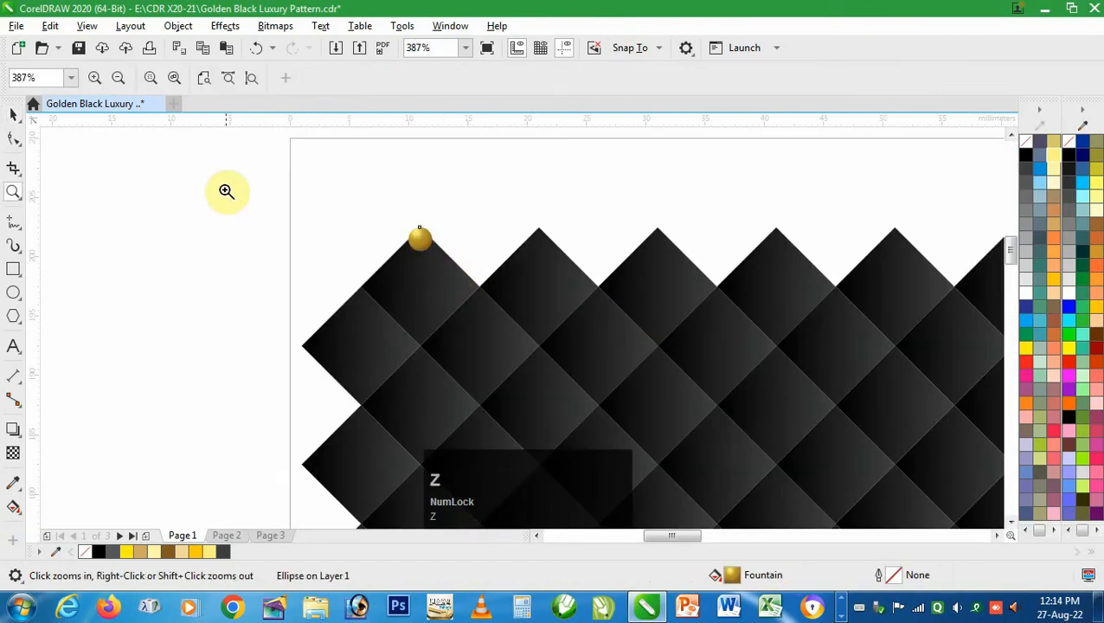
drag(226, 189, 623, 372)
key(space)
drag(504, 233, 631, 338)
ctrl+right_click(631, 338)
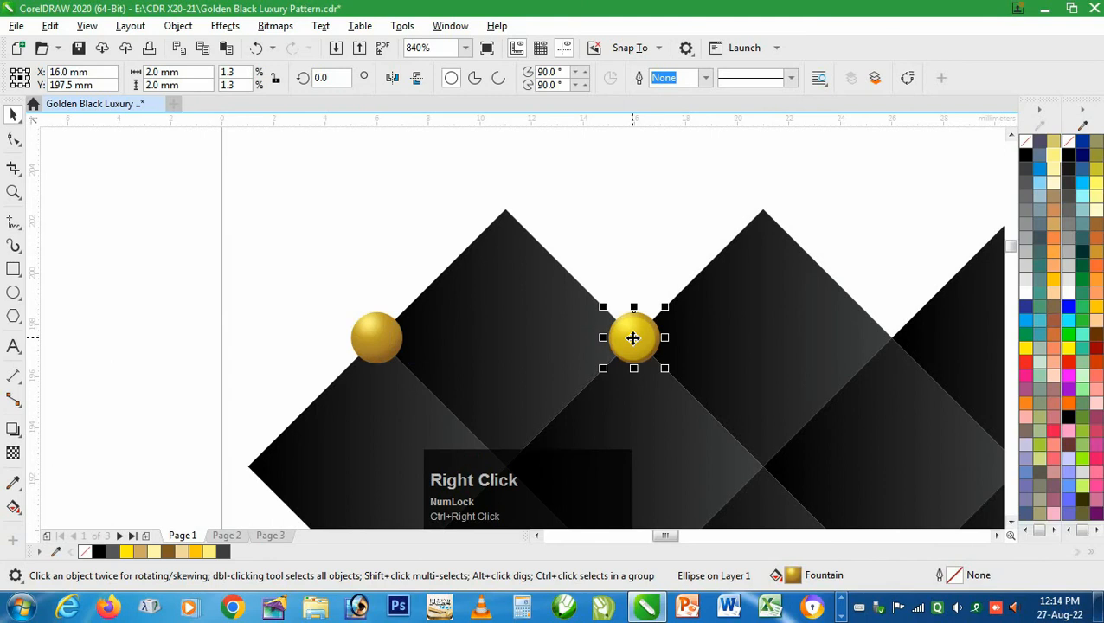
Step: Repeat the 10 mm duplicate of the sphere until the row spans the full width of the diamond pattern
key(F3)
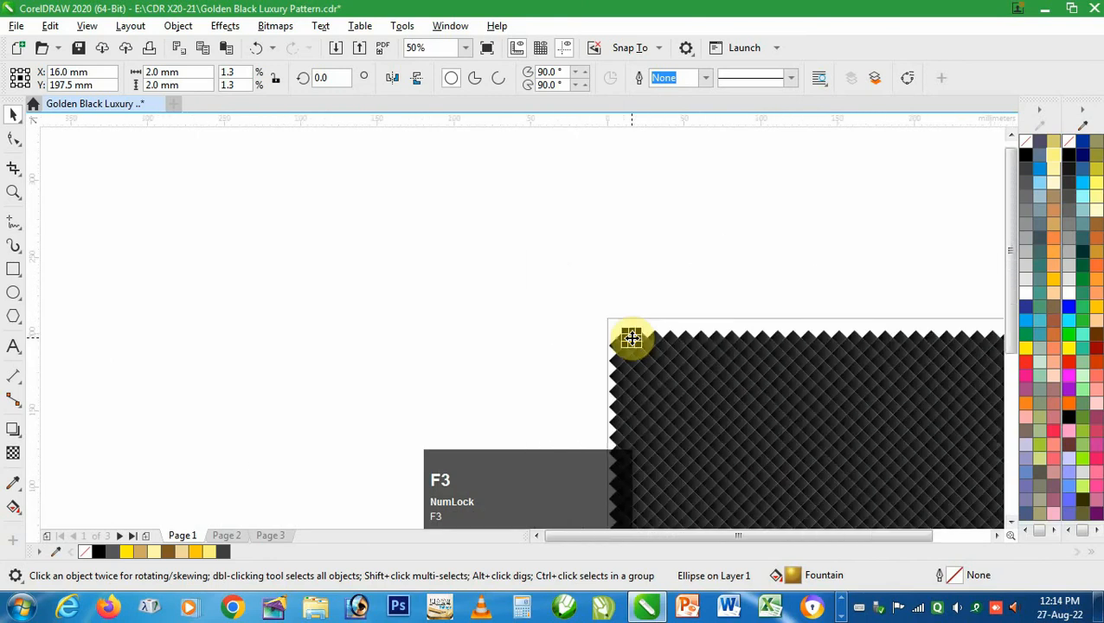
key(F3)
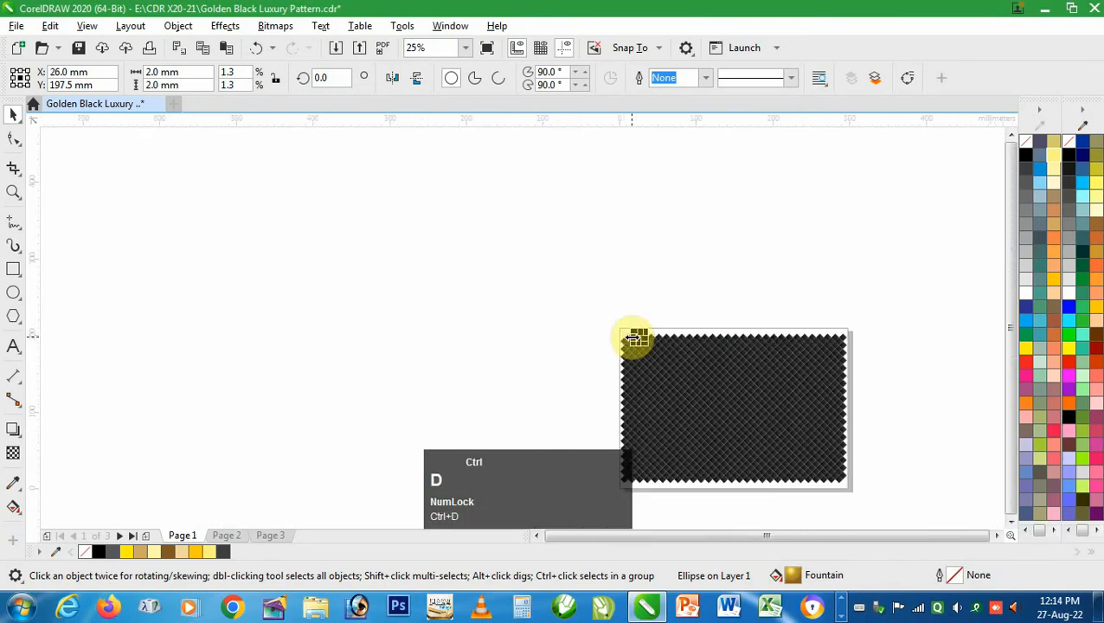
key(ctrl+d)
key(ctrl+d)
key(ctrl+d)
key(ctrl+d)
key(ctrl+d)
key(ctrl+d)
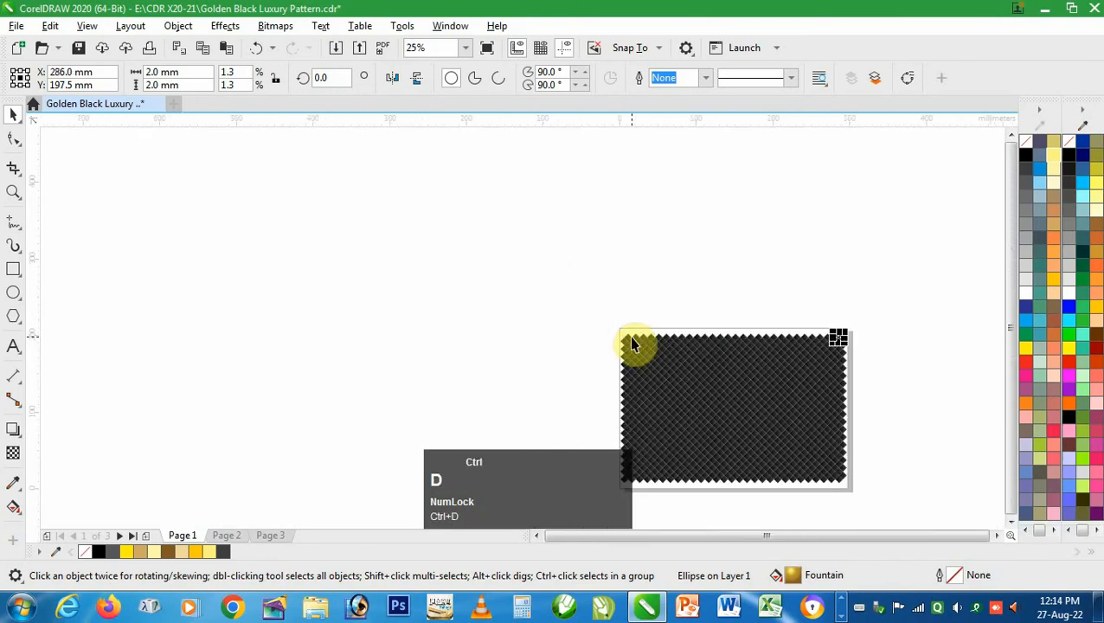
Step: Select all the golden spheres in the row along the pattern's upper edge and group them
click(615, 329)
key(z)
drag(616, 330, 851, 352)
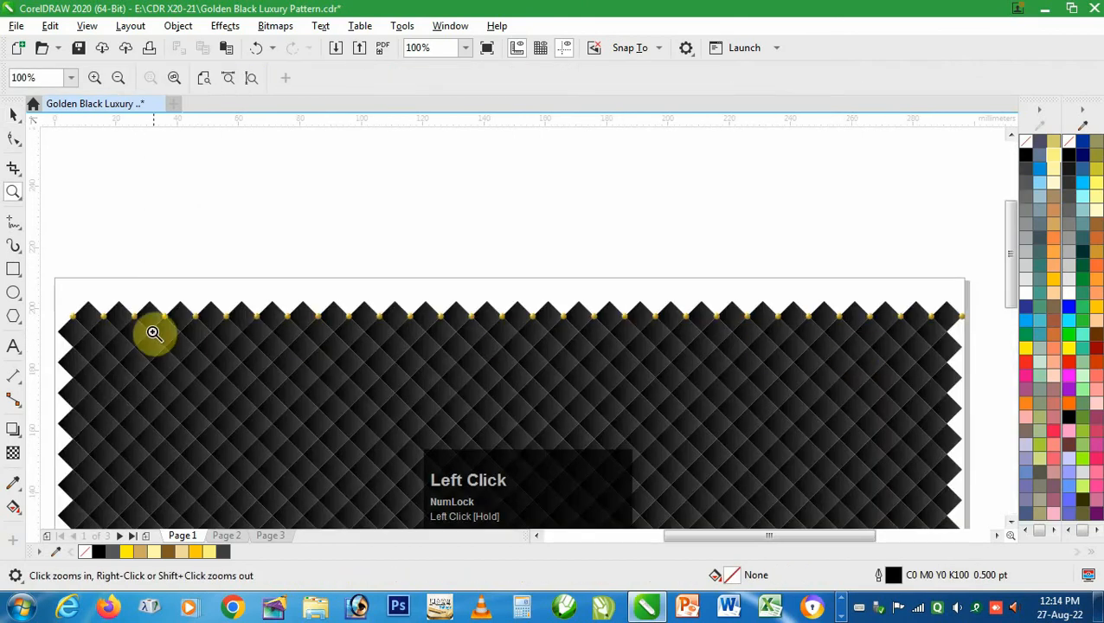
key(space)
drag(61, 280, 972, 339)
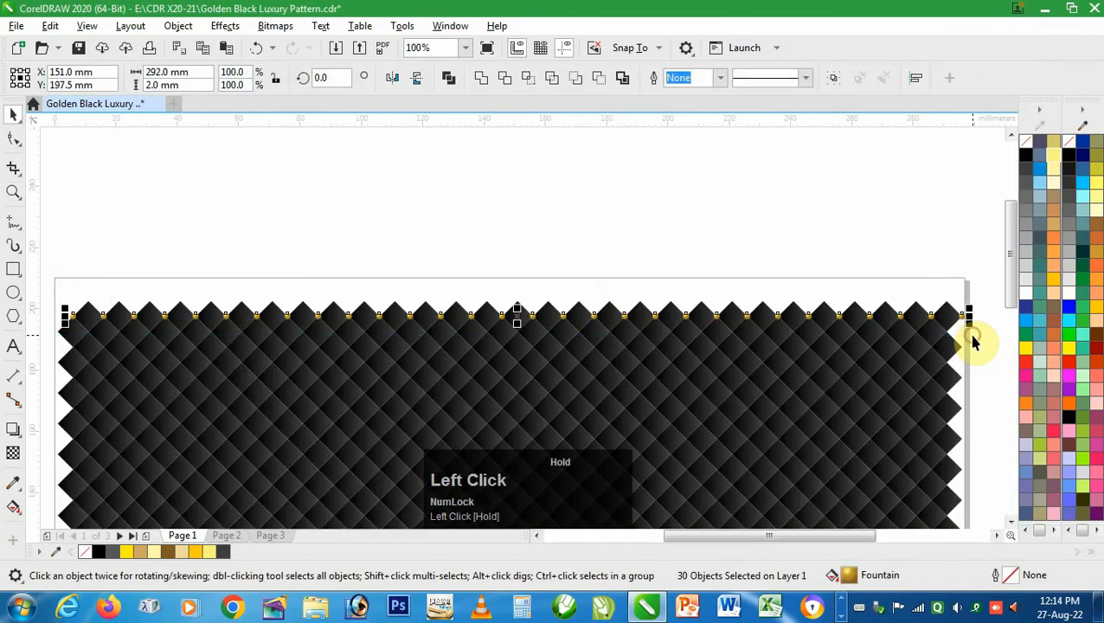
click(825, 79)
Step: Copy the sphere row 5 mm left and 5 mm down onto the next diamond corners and group both rows
key(z)
drag(393, 298, 580, 391)
drag(247, 182, 576, 383)
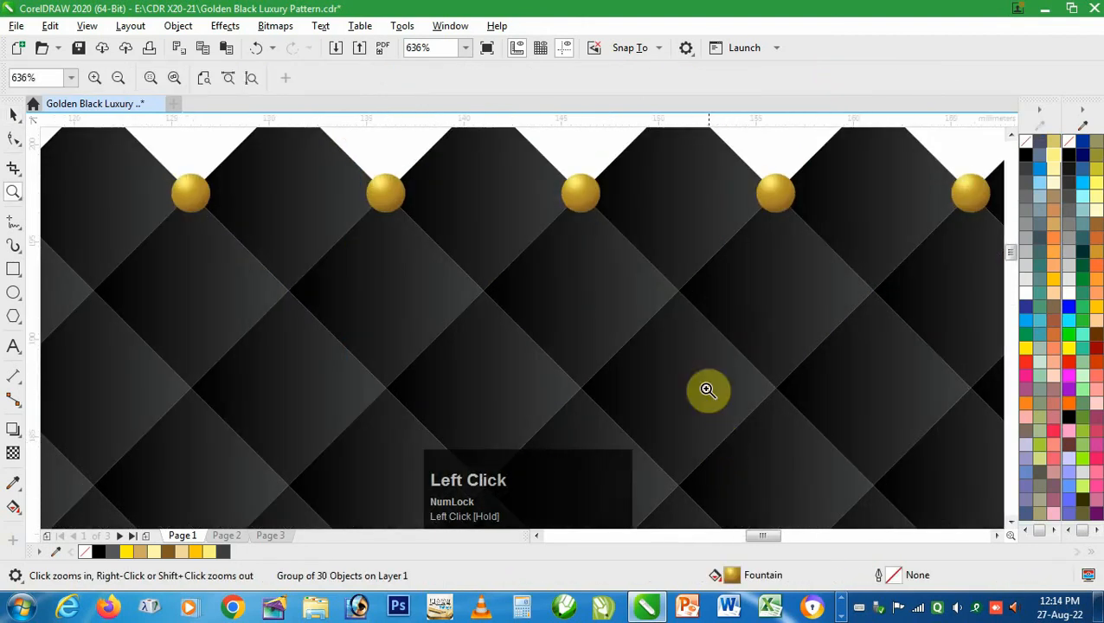
key(space)
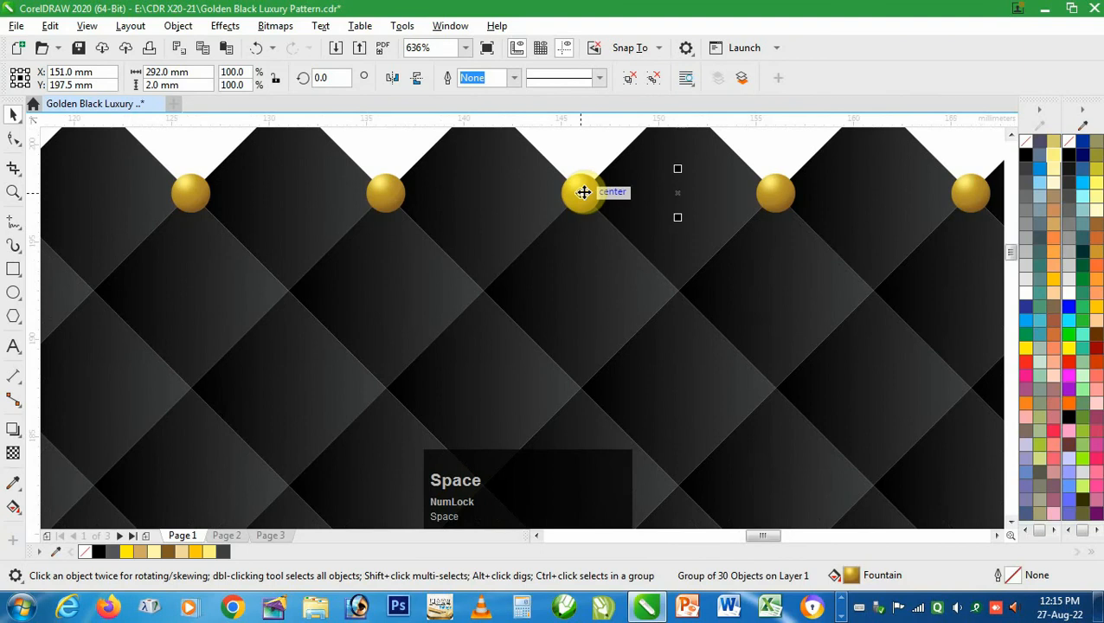
drag(584, 192, 485, 291)
right_click(485, 292)
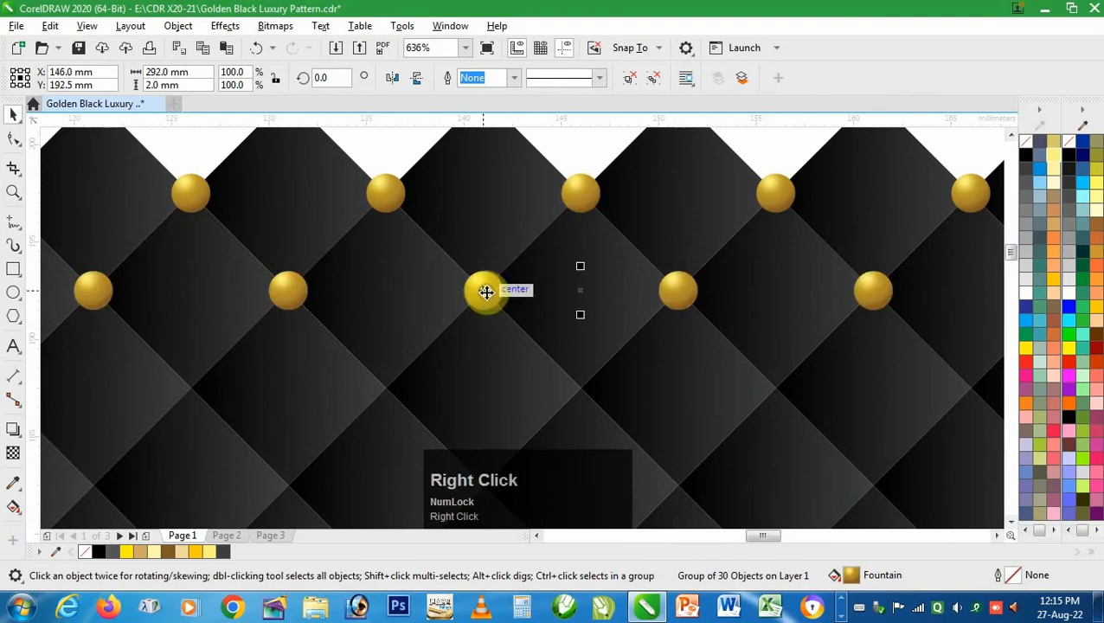
shift+click(391, 199)
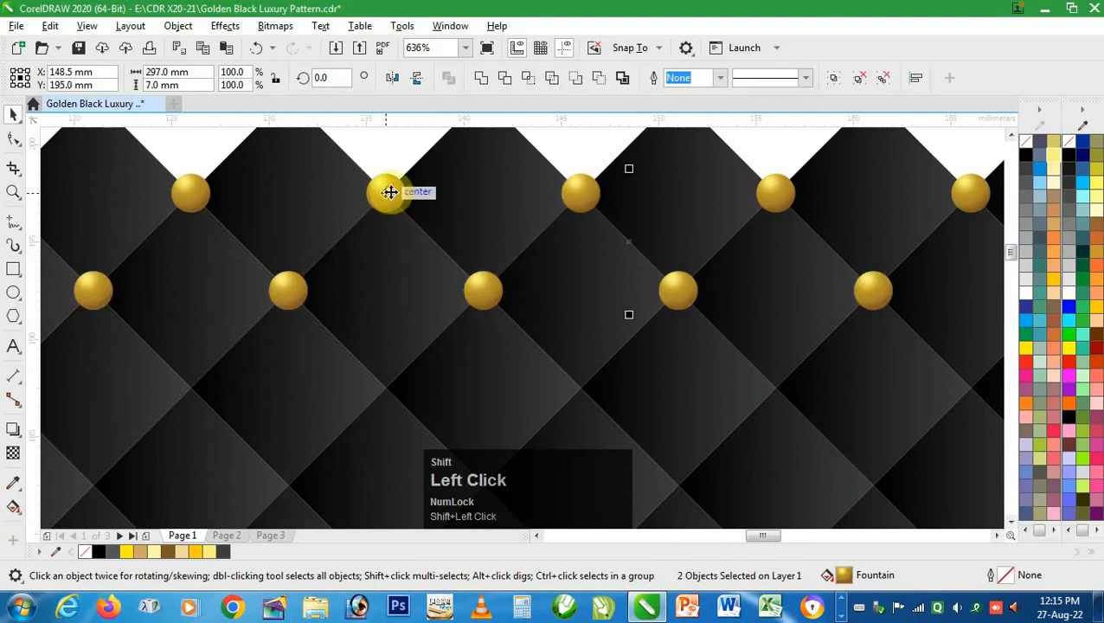
click(834, 82)
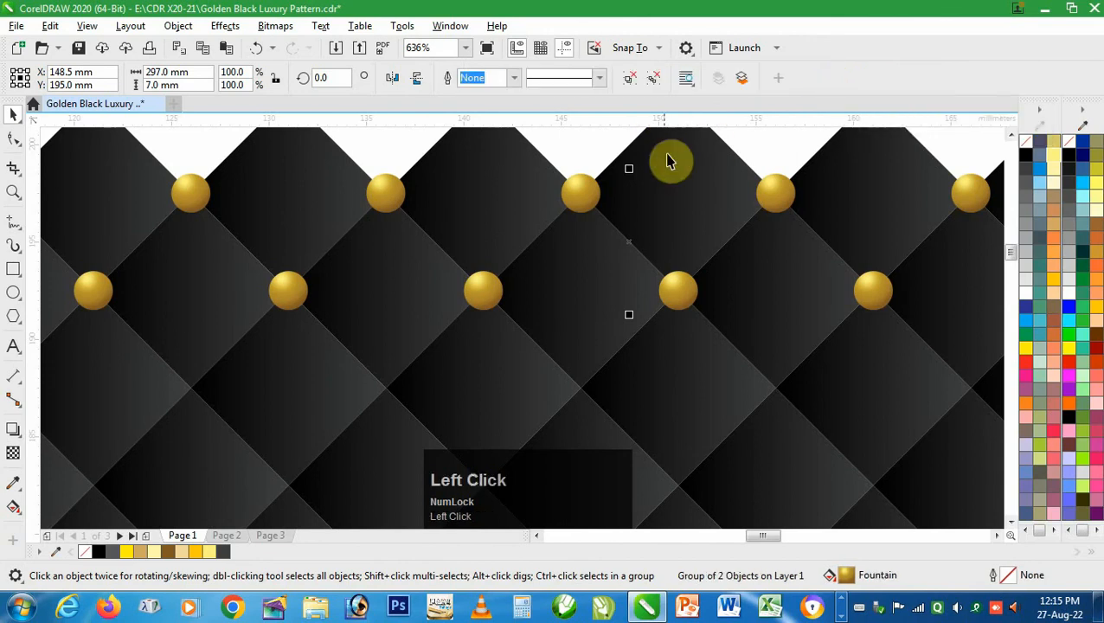
Step: Copy the grouped sphere rows 10 mm down and repeat the duplicate until spheres cover the diamond pattern's full height
key(F3)
drag(586, 192, 584, 292)
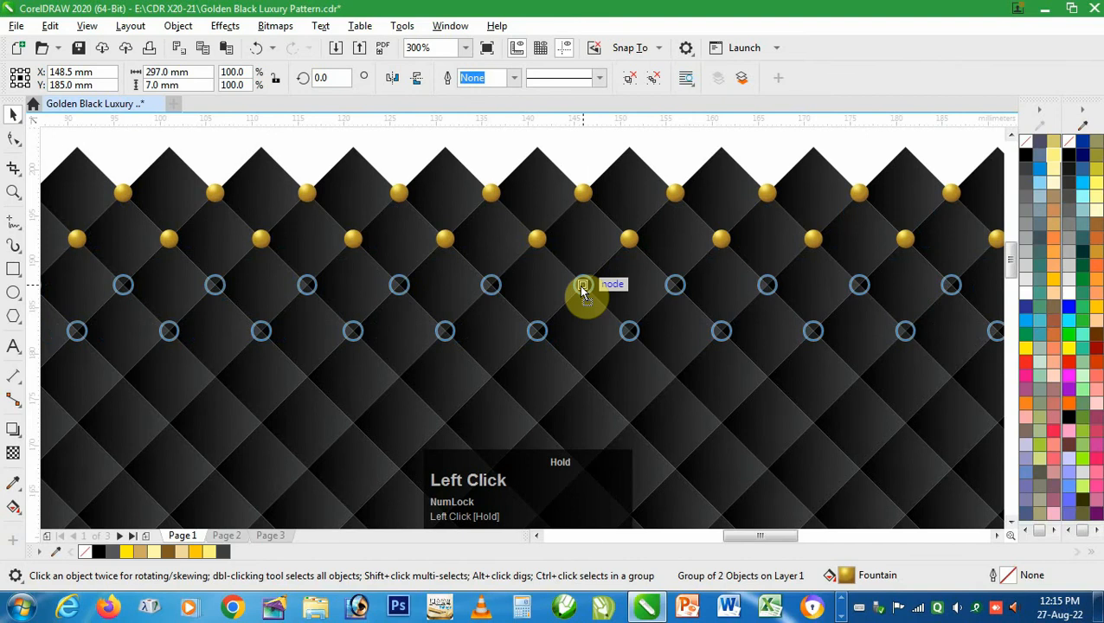
right_click(581, 288)
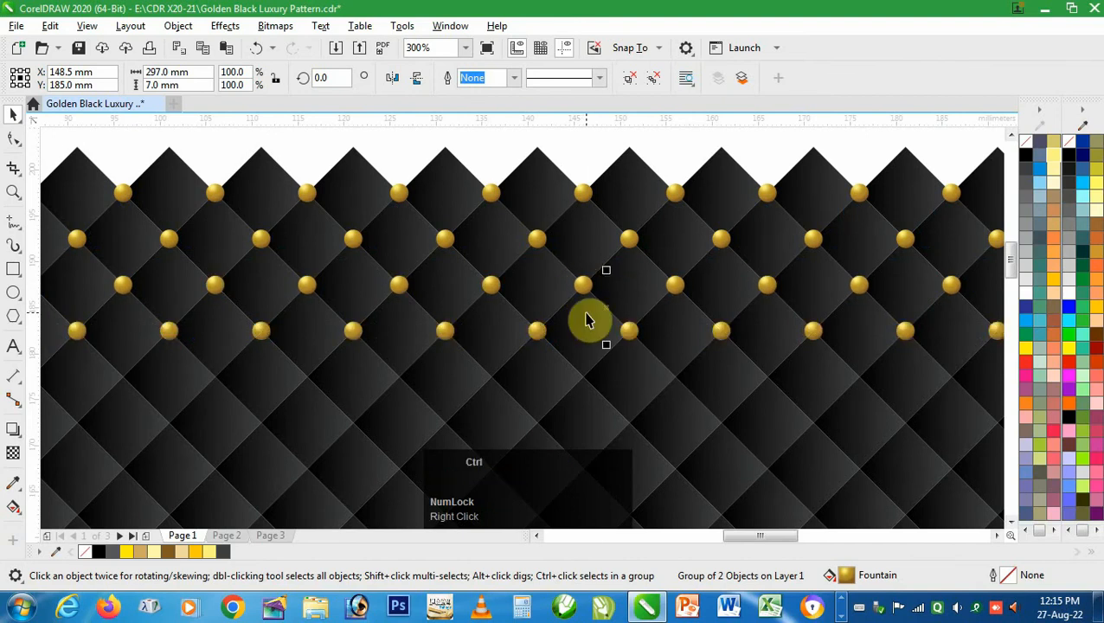
key(F3)
key(F3)
key(F3)
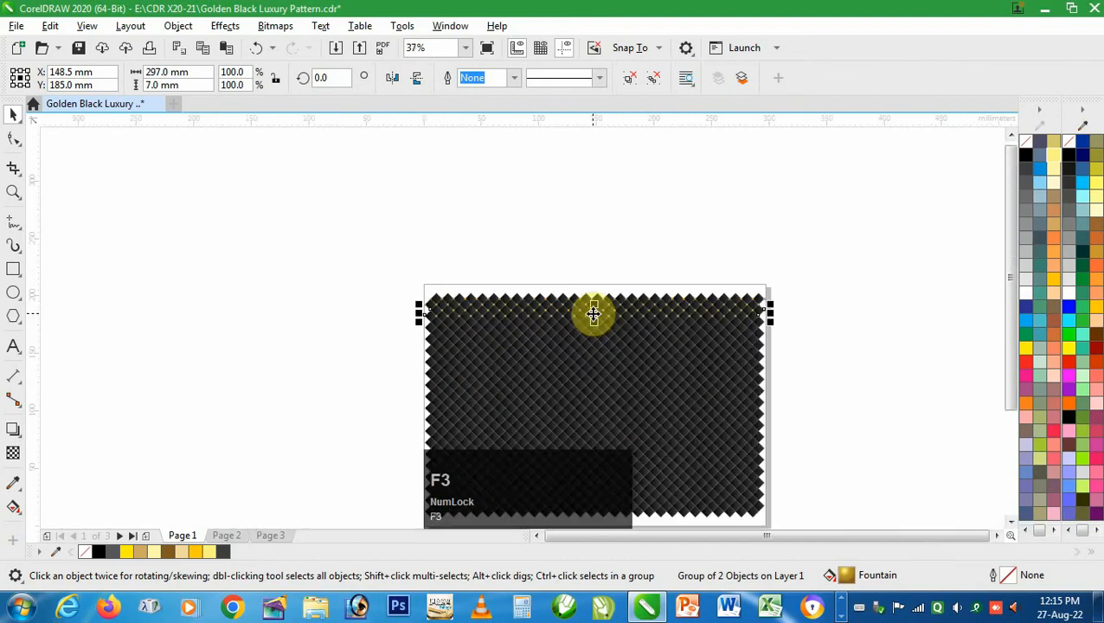
key(ctrl+d)
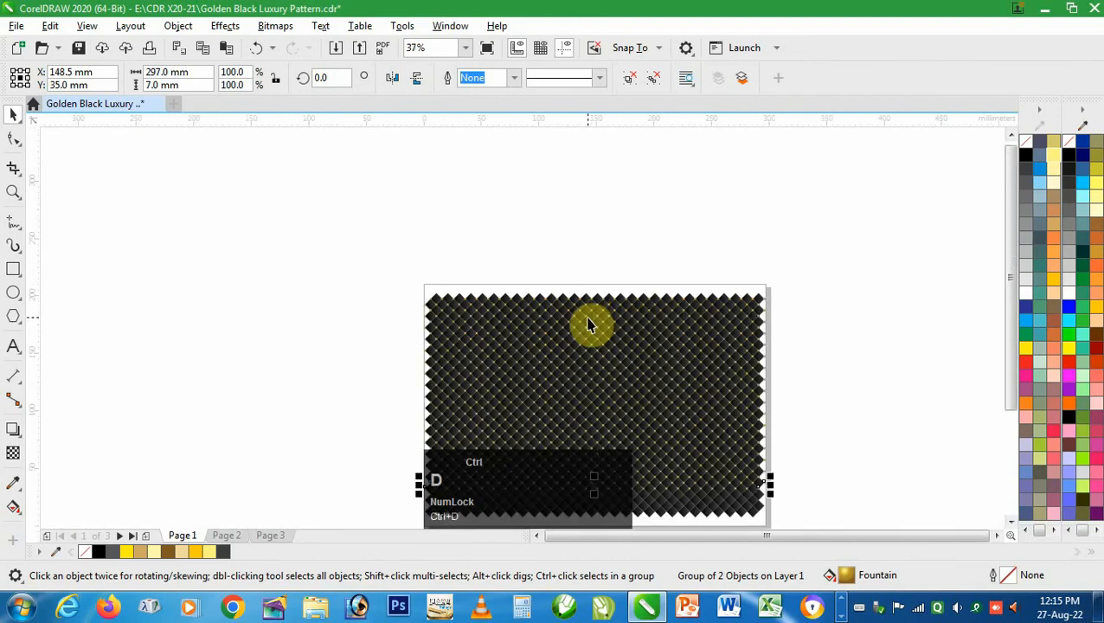
Step: Select all the diamonds and sphere rows, group them and move the group off the page to its left side
drag(408, 279, 807, 495)
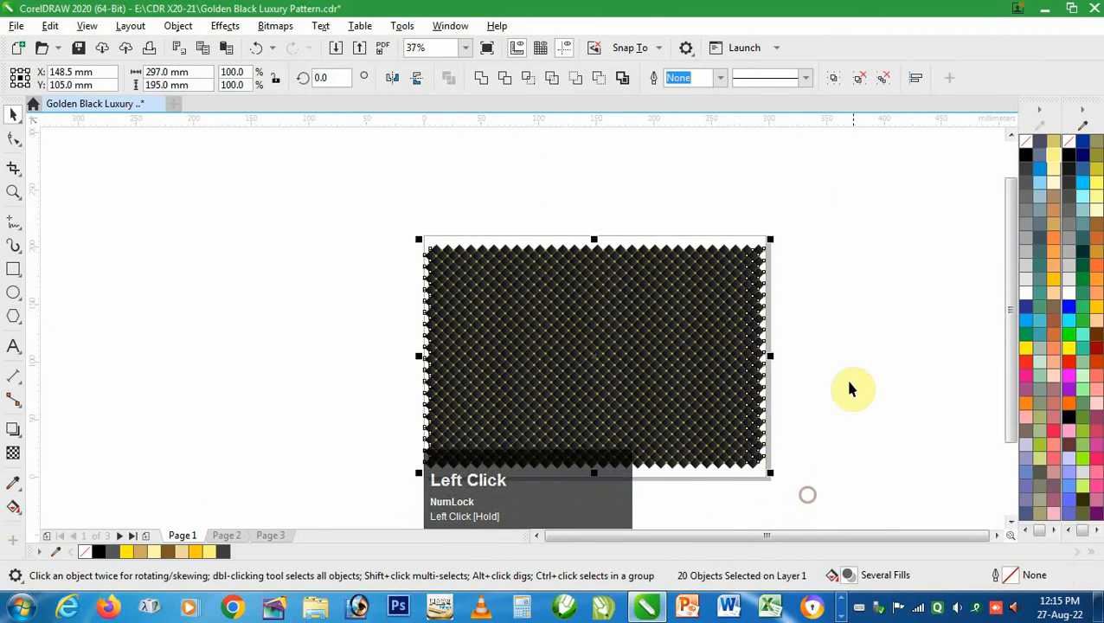
click(836, 80)
drag(621, 342, 254, 284)
Step: Create a page-sized 297 × 210 mm rectangle and PowerClip the grouped pattern inside it
double_click(14, 270)
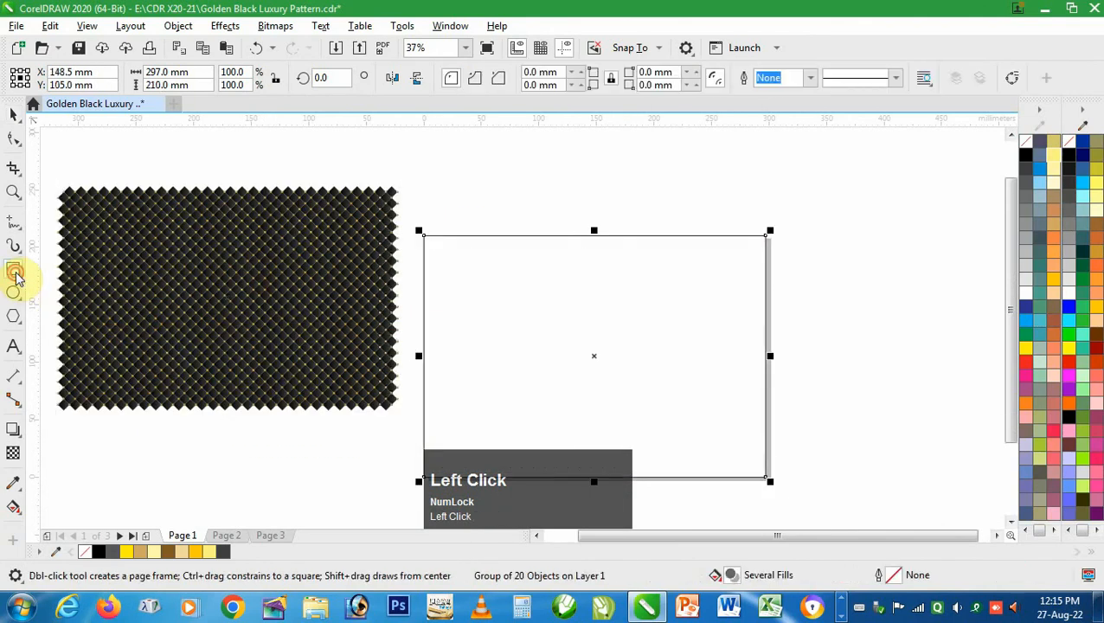
key(space)
click(178, 262)
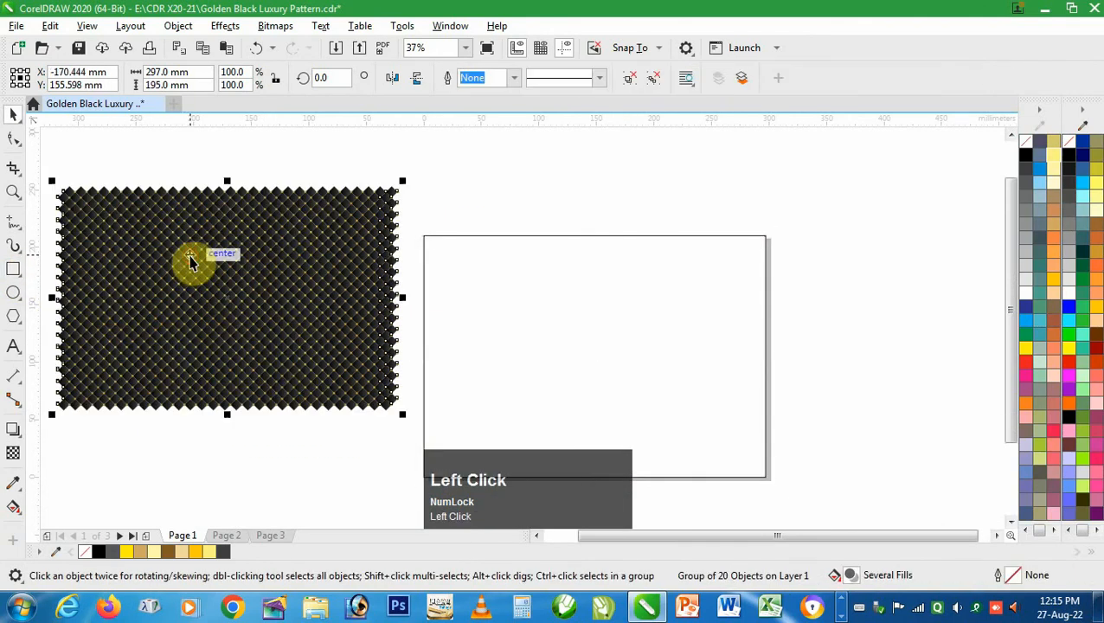
click(193, 30)
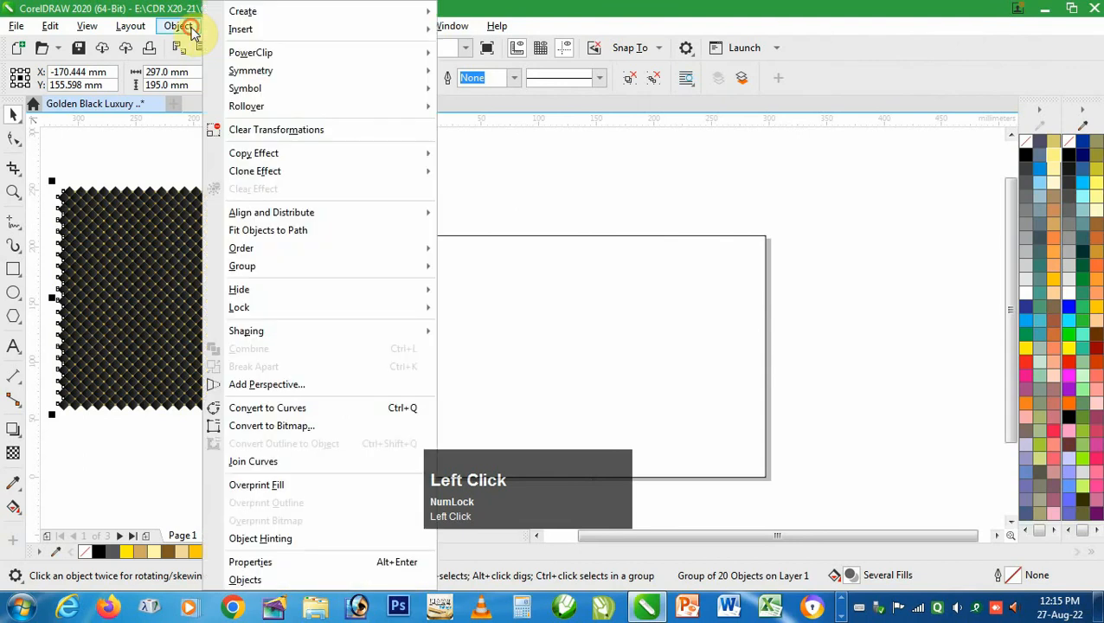
mouse_move(261, 53)
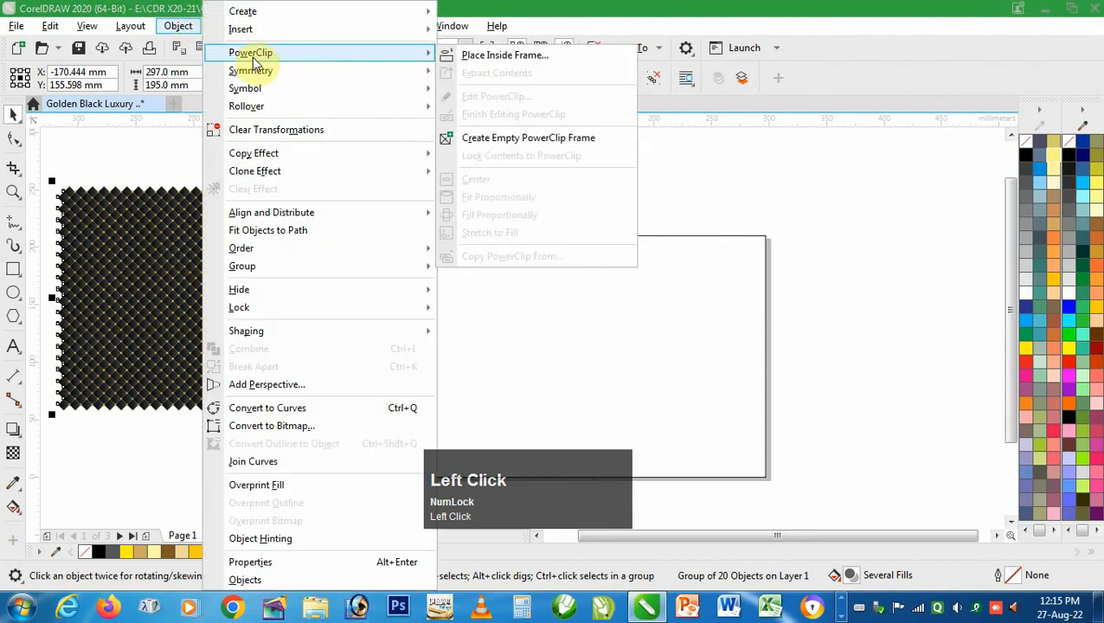
click(484, 56)
click(511, 250)
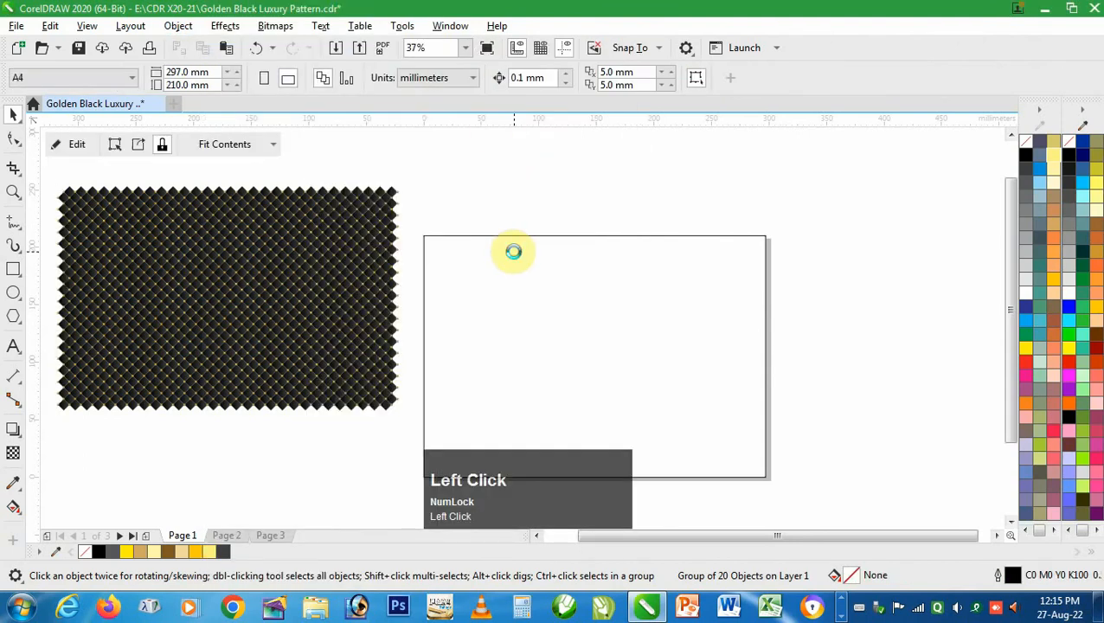
Step: Edit the PowerClip contents, scaling the pattern from its centre to about 113.6% so it covers the whole frame, and finish editing
click(73, 144)
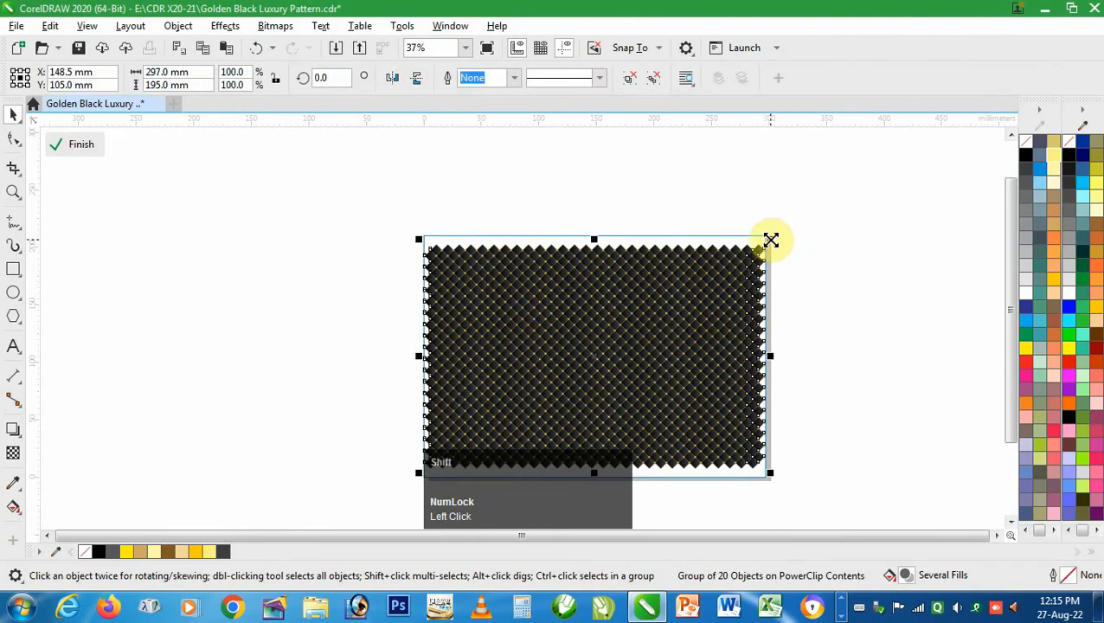
drag(771, 240, 797, 225)
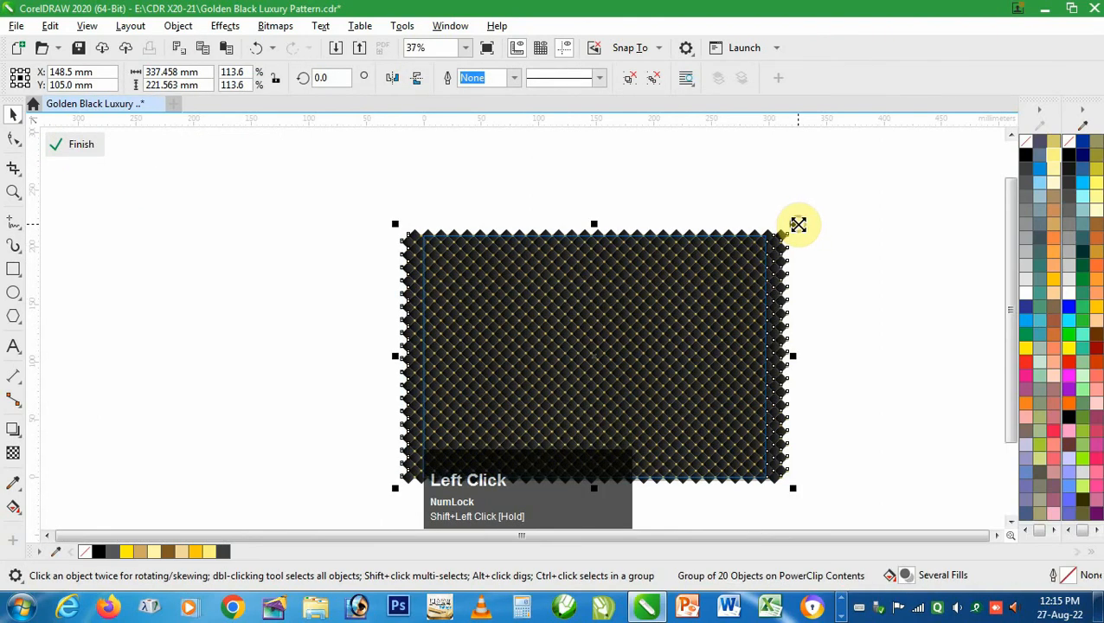
click(96, 143)
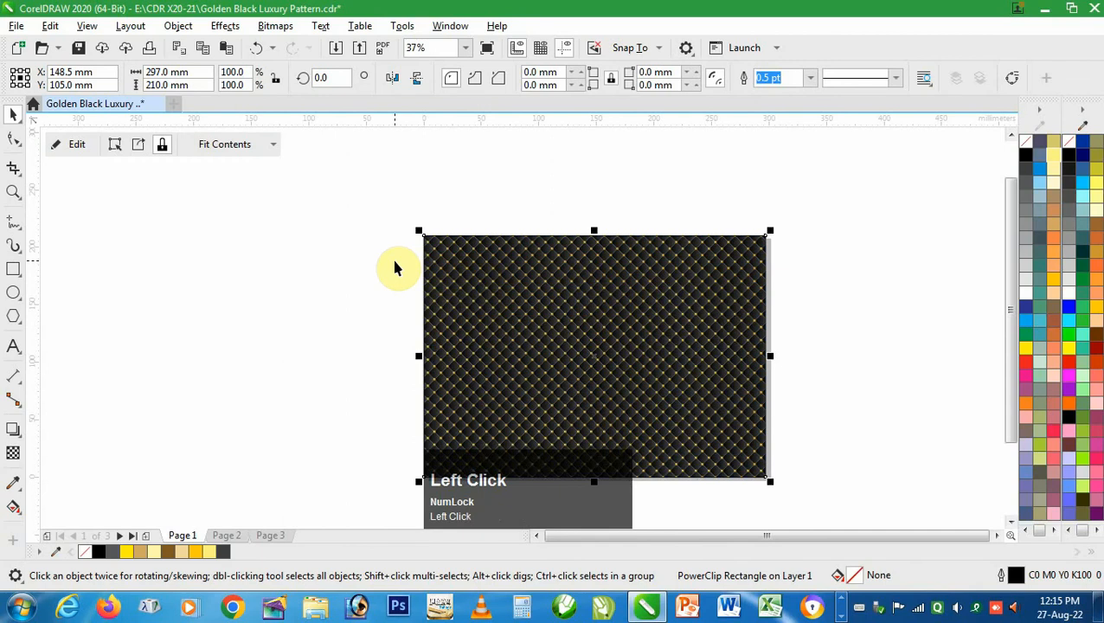
Step: Fit the finished pattern in the window and preview it full screen
key(F4)
key(F9)
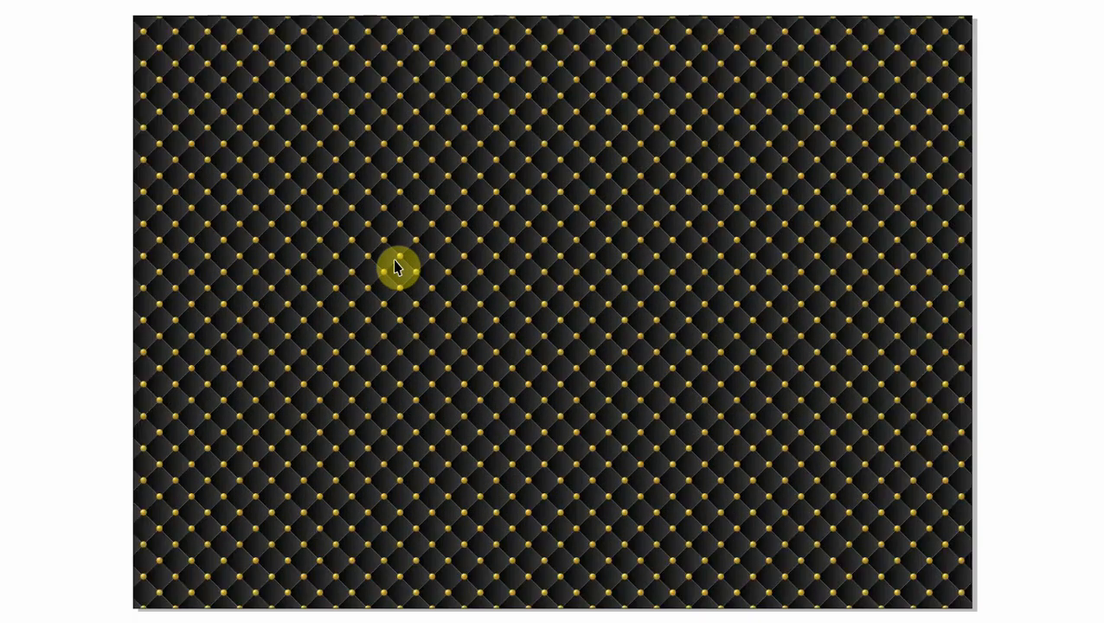
key(Page_Down)
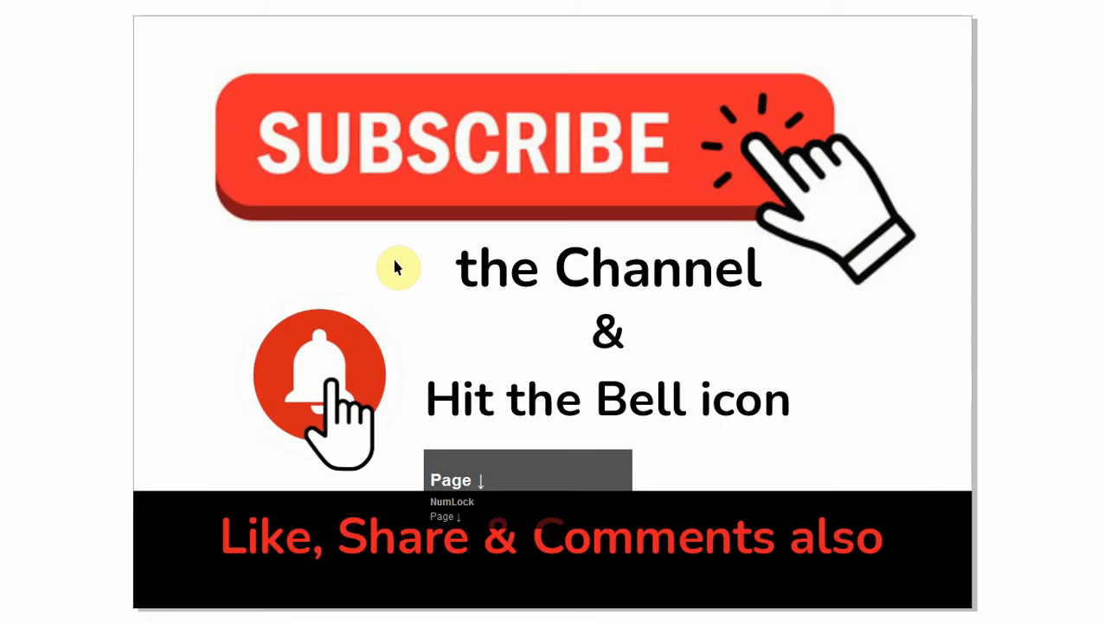
key(F3)
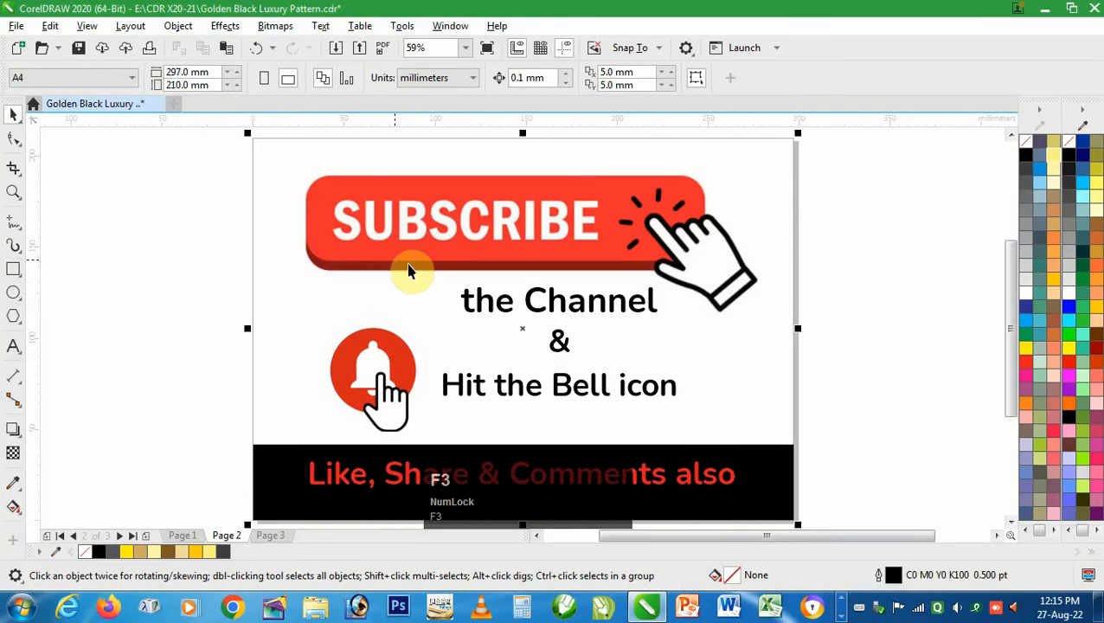
click(843, 611)
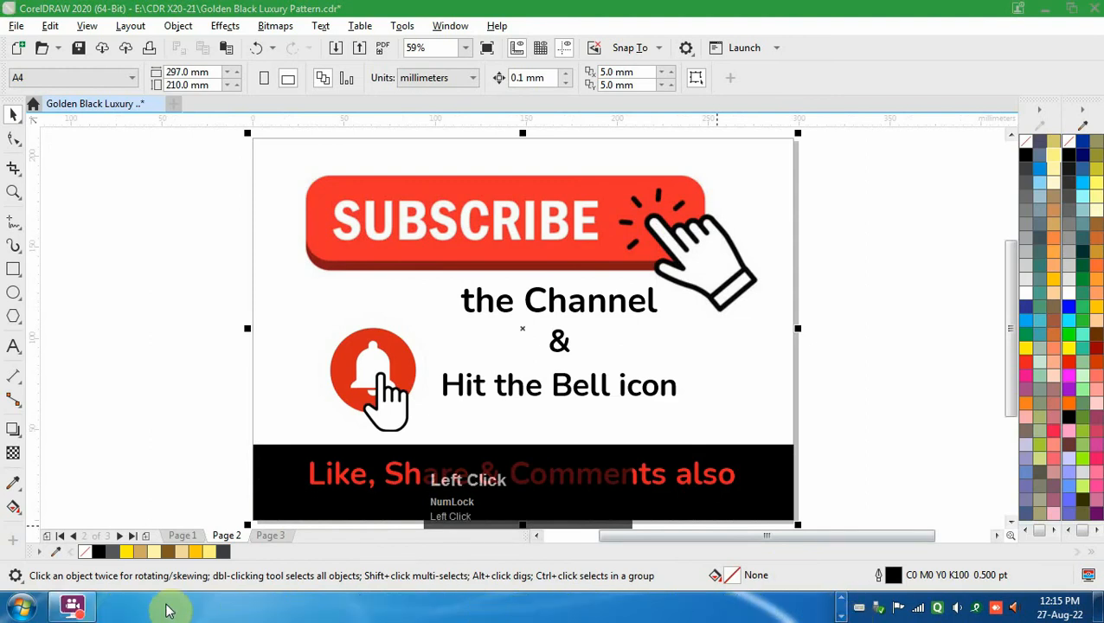